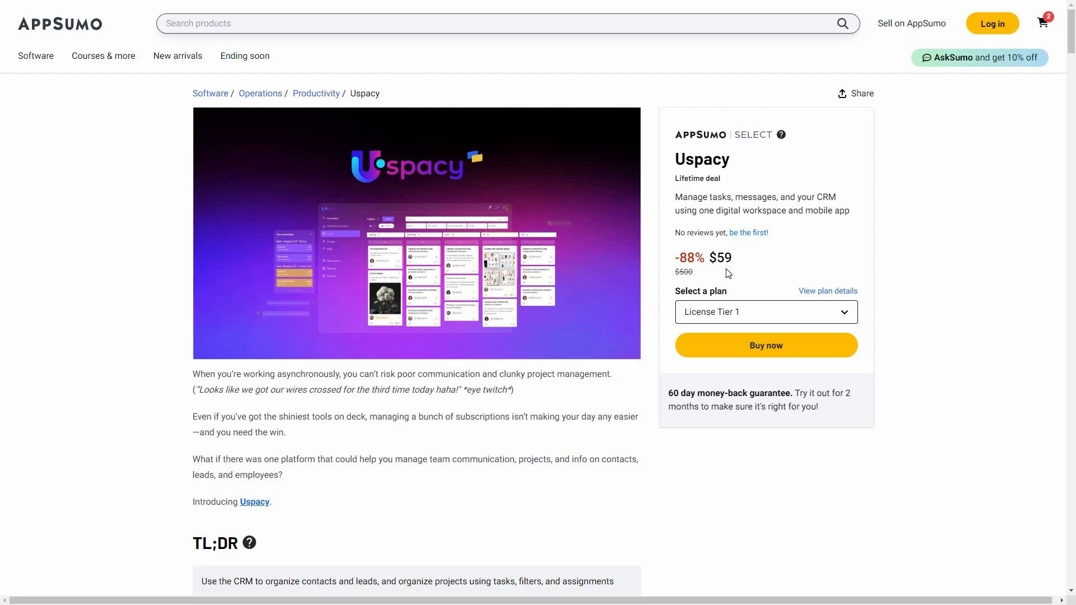
Read through the Uspacy deal page, covering its overview, deal terms, features included in all plans and license tiers.
scroll(521, 440, down, 5)
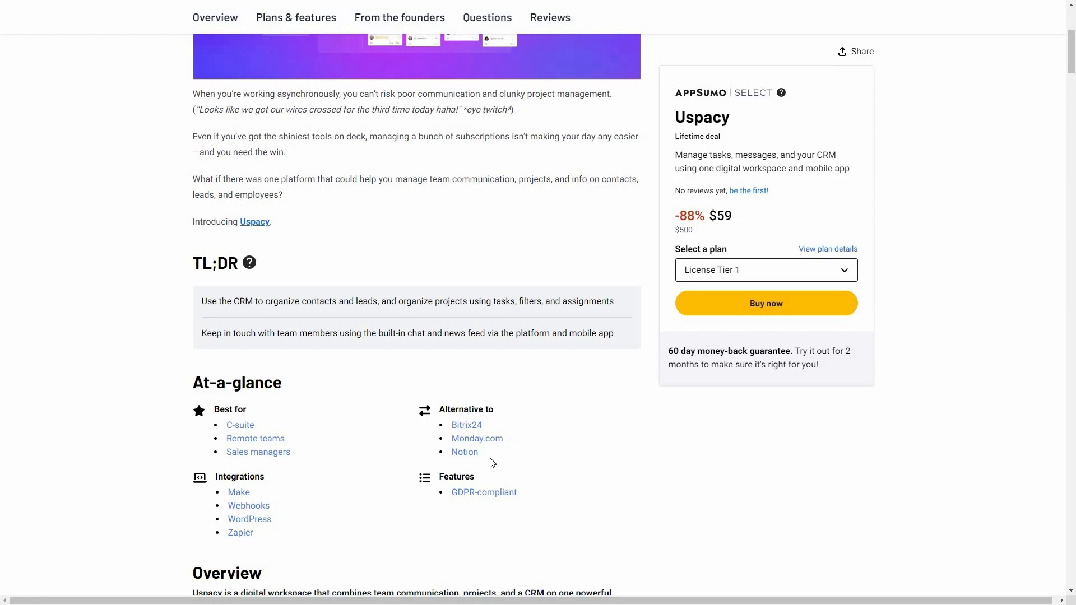
scroll(549, 457, down, 3)
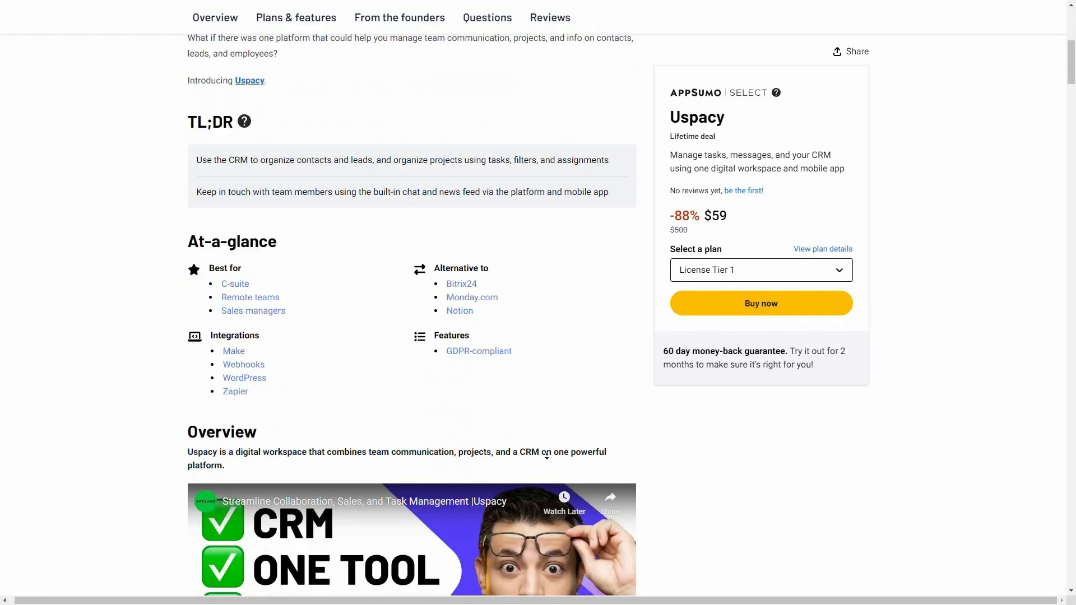
scroll(547, 457, down, 15)
scroll(536, 458, down, 18)
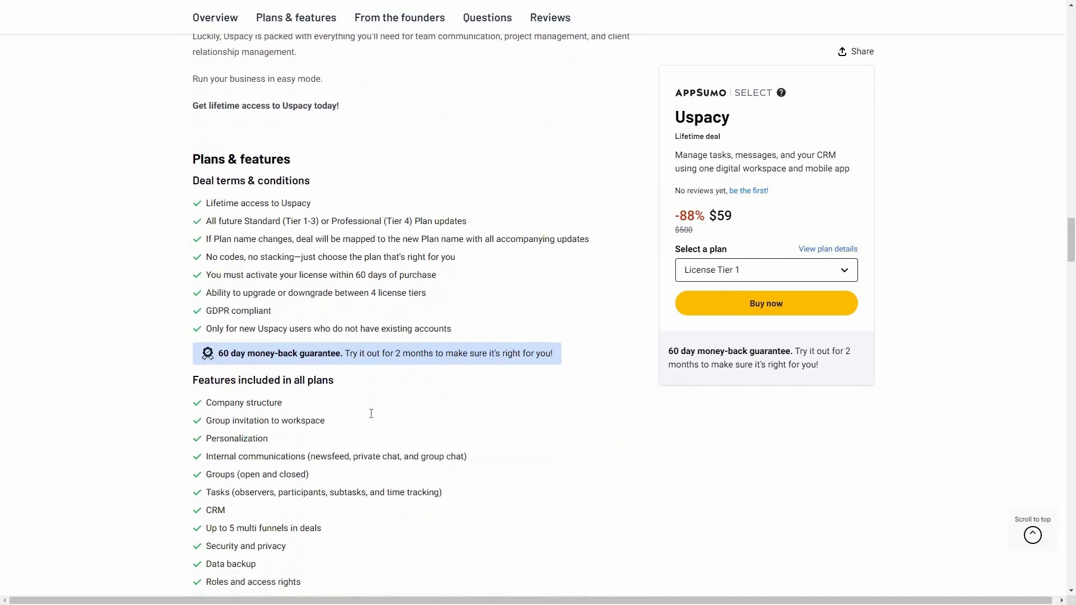
scroll(371, 414, down, 2)
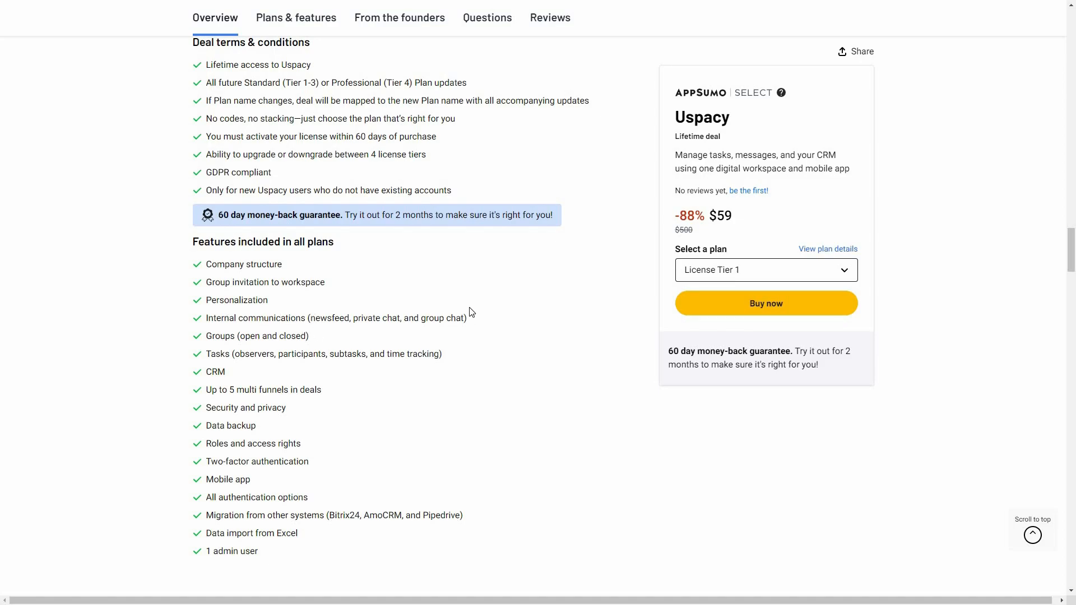
scroll(457, 340, down, 5)
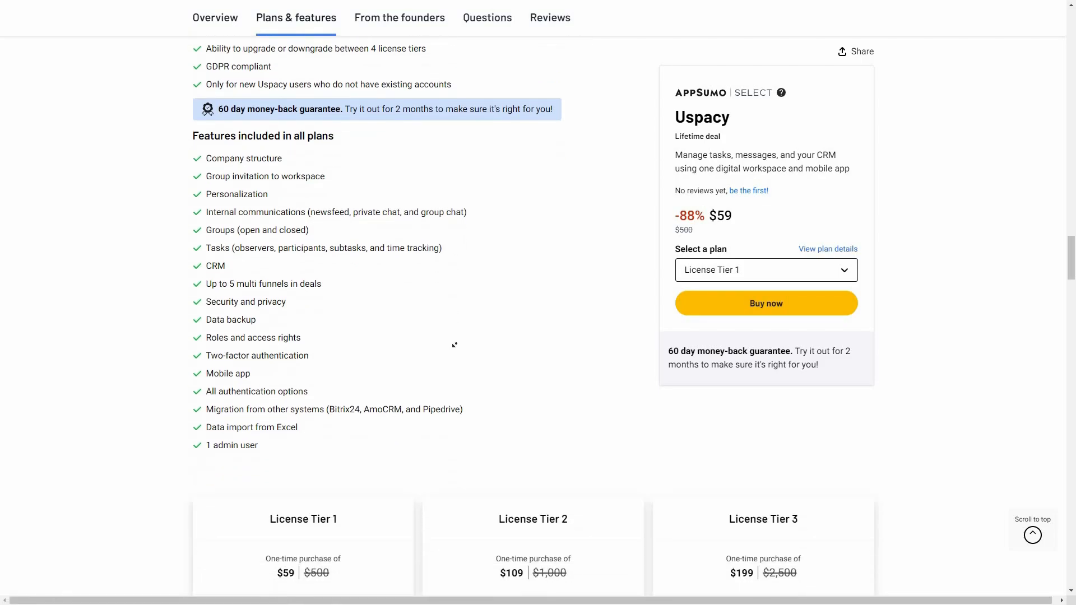
scroll(840, 312, down, 1)
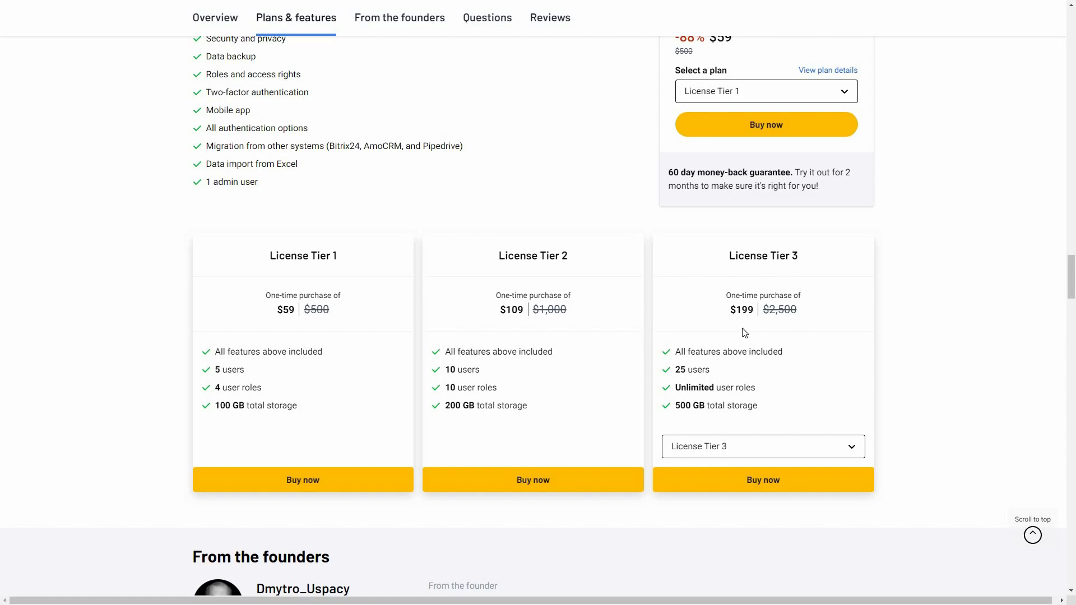
Switch the License Tier 3 plan card to License Tier 4, review its offer and return towards the start of the page.
click(712, 445)
click(711, 500)
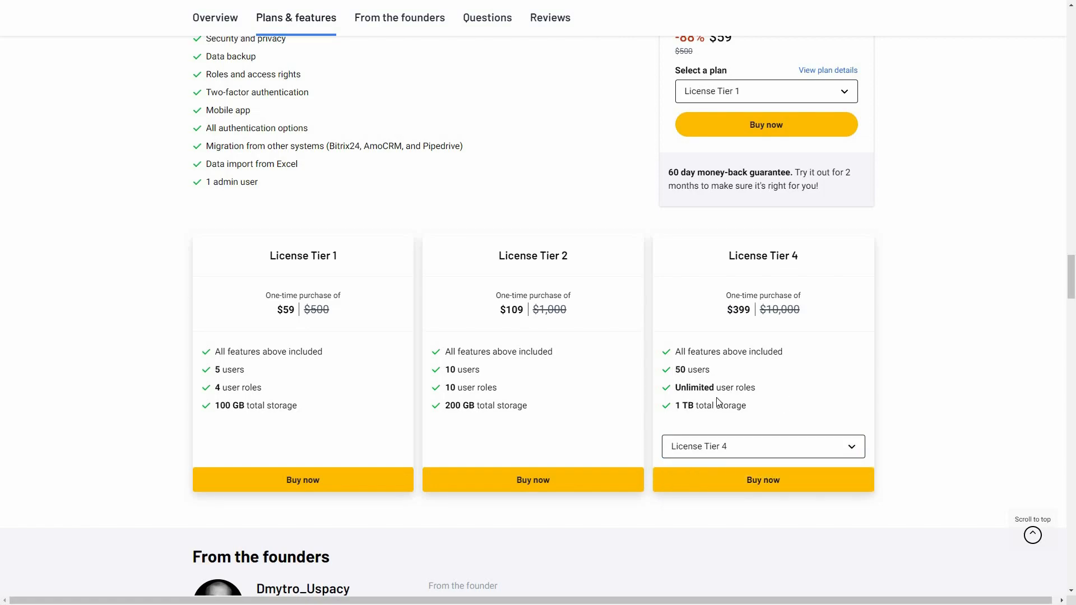
scroll(524, 438, up, 4)
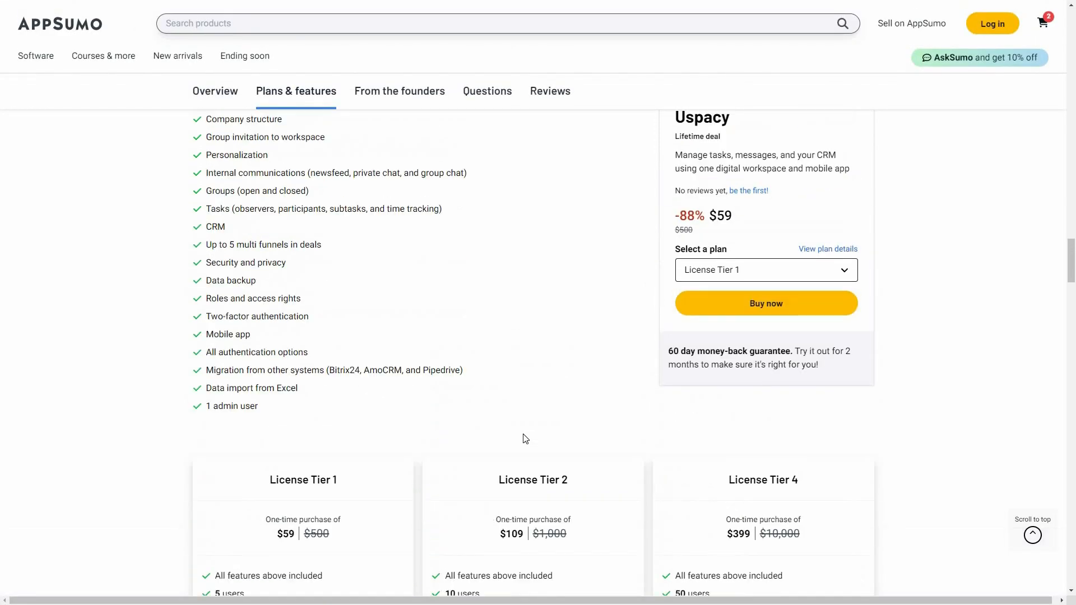
scroll(524, 437, up, 12)
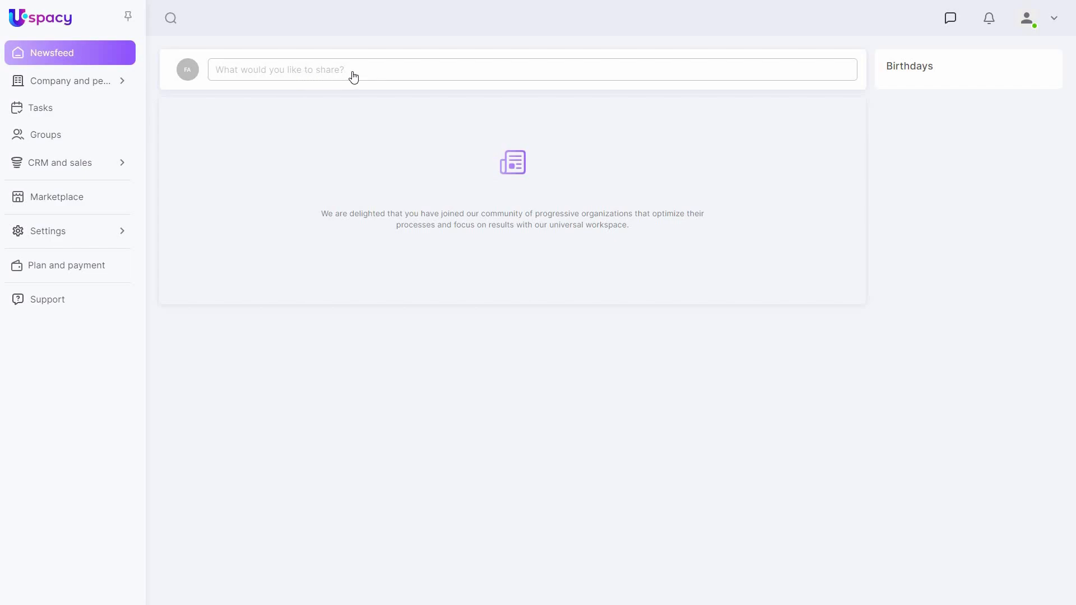
Start a newsfeed post titled "intro" with the message "whats up".
click(269, 73)
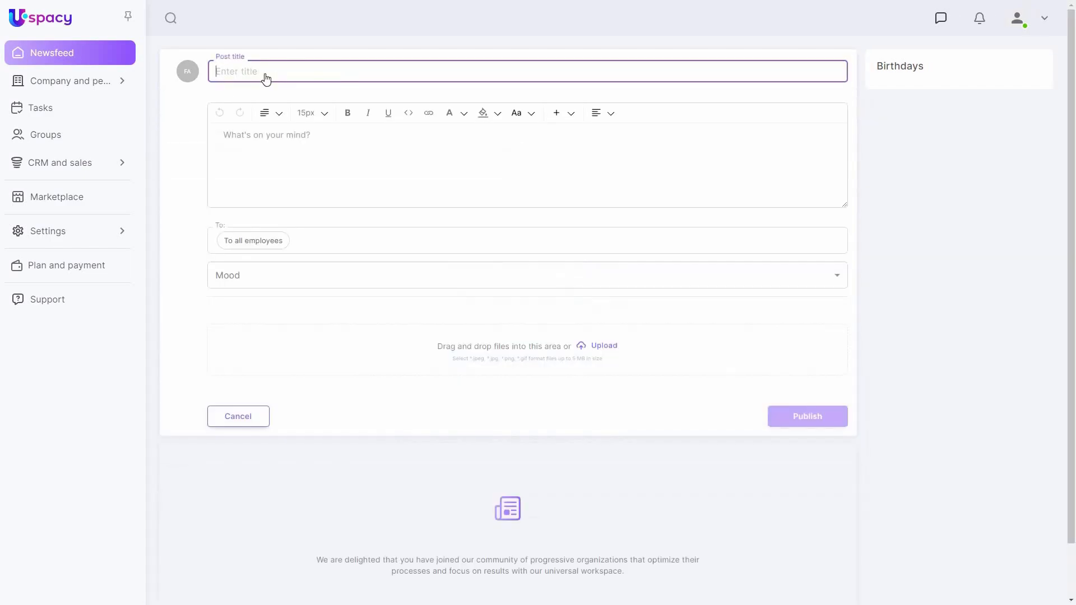
click(297, 151)
click(261, 79)
text(intro)
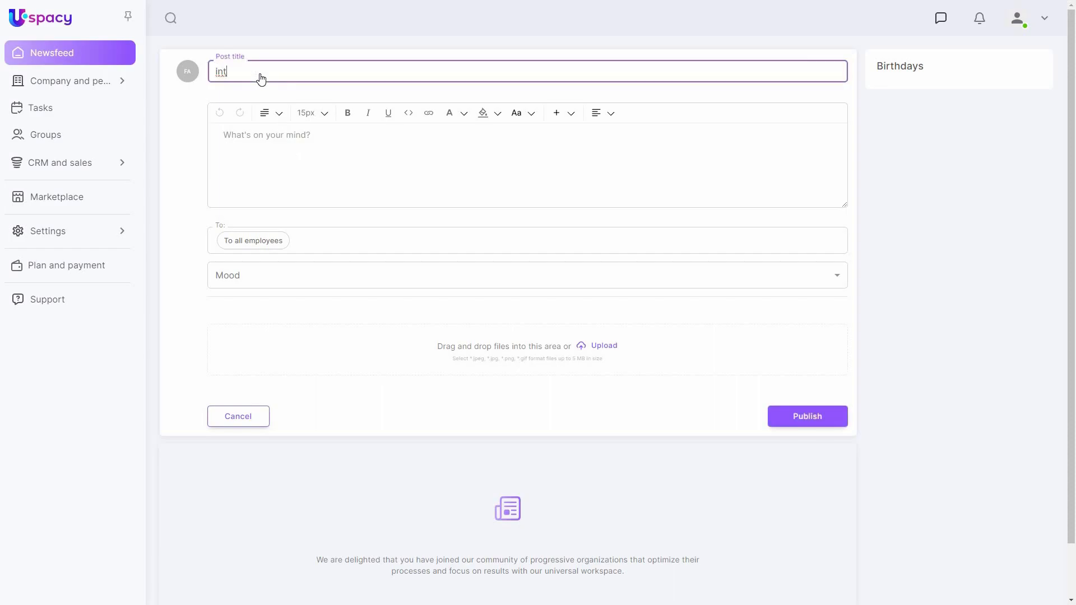
click(286, 155)
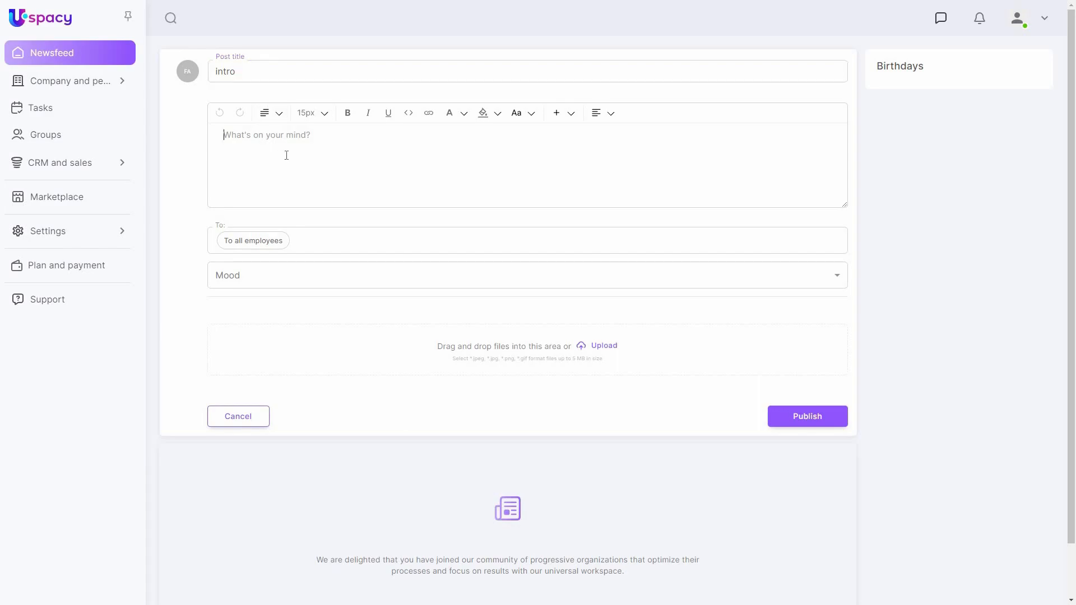
text(whats up)
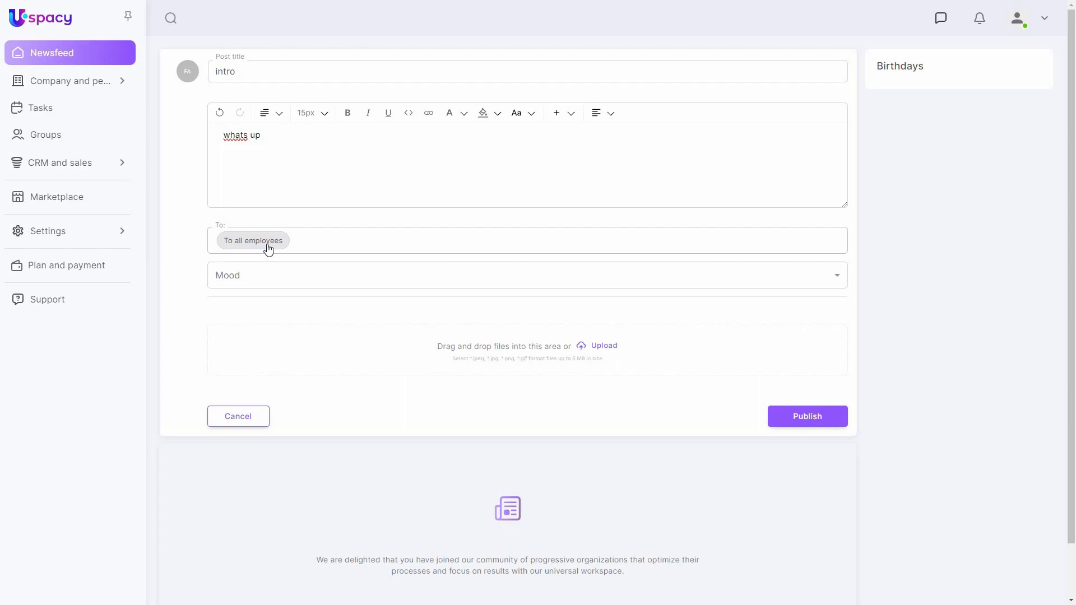
Set the post's mood to Thankful and publish it to all employees.
click(290, 278)
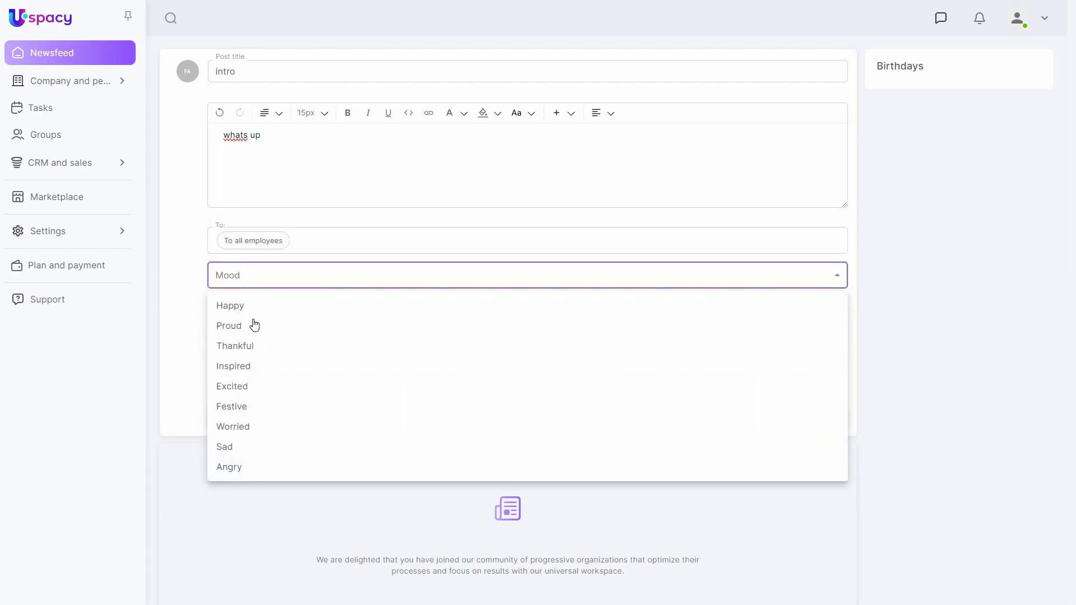
click(273, 351)
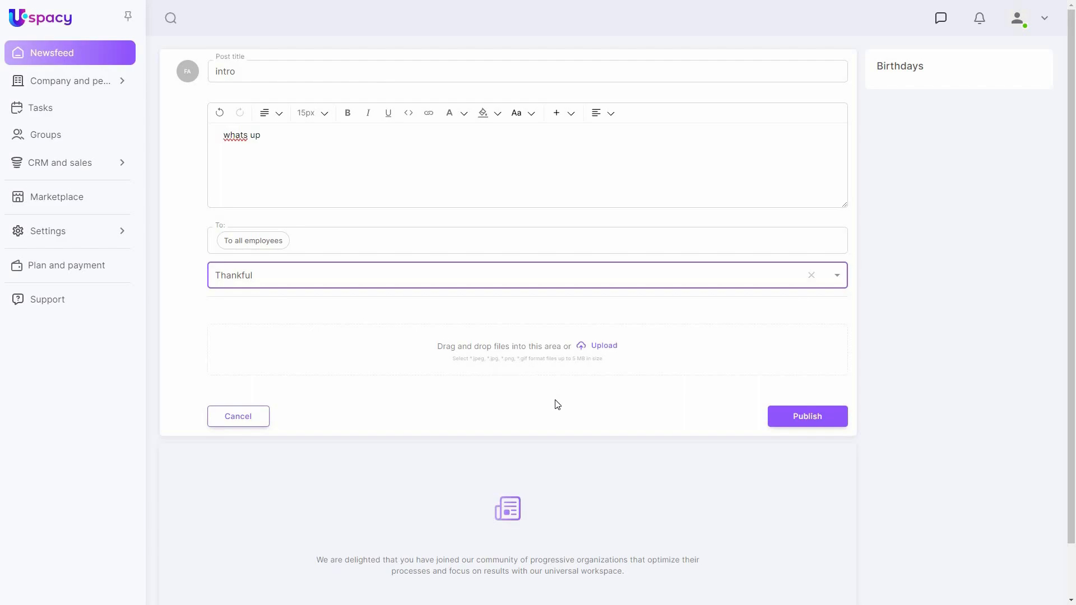
click(829, 419)
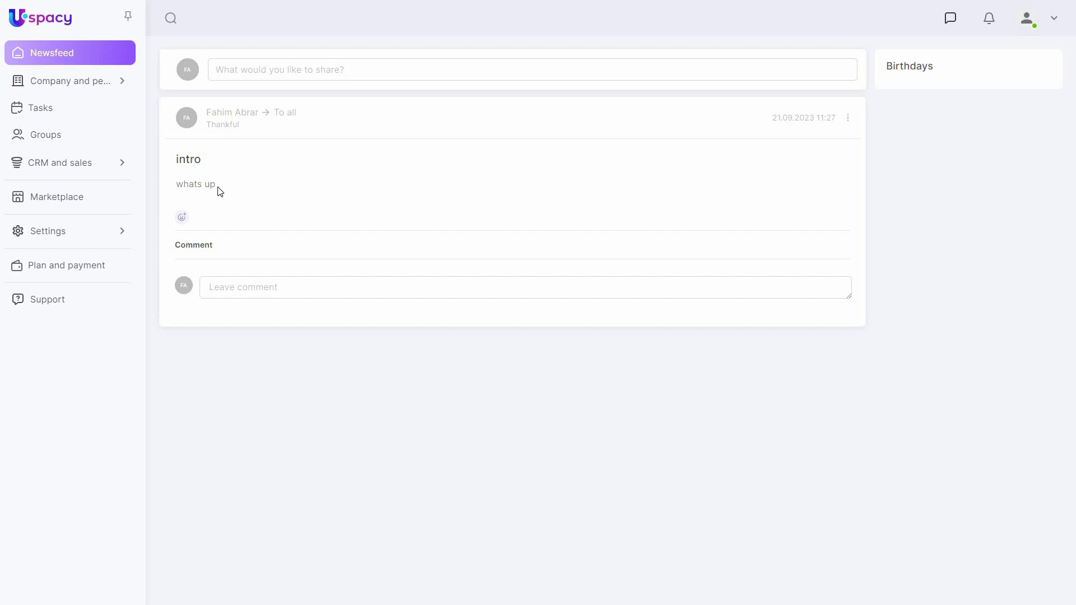
React to the "intro" post with the Grinning emoji and send the comment "all good" on it.
click(182, 218)
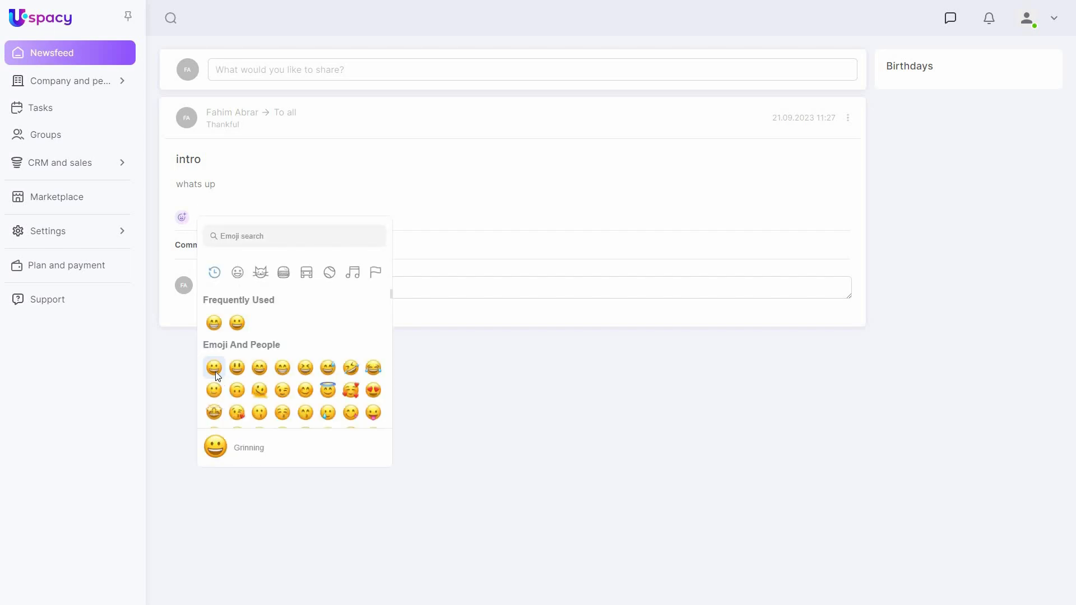
click(217, 376)
click(291, 289)
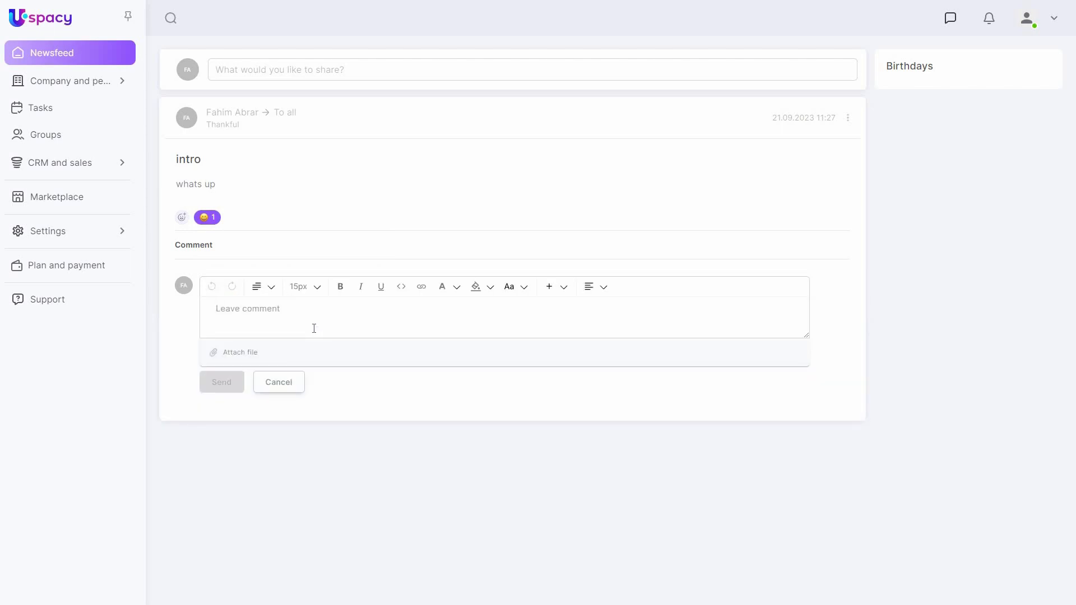
text(all good)
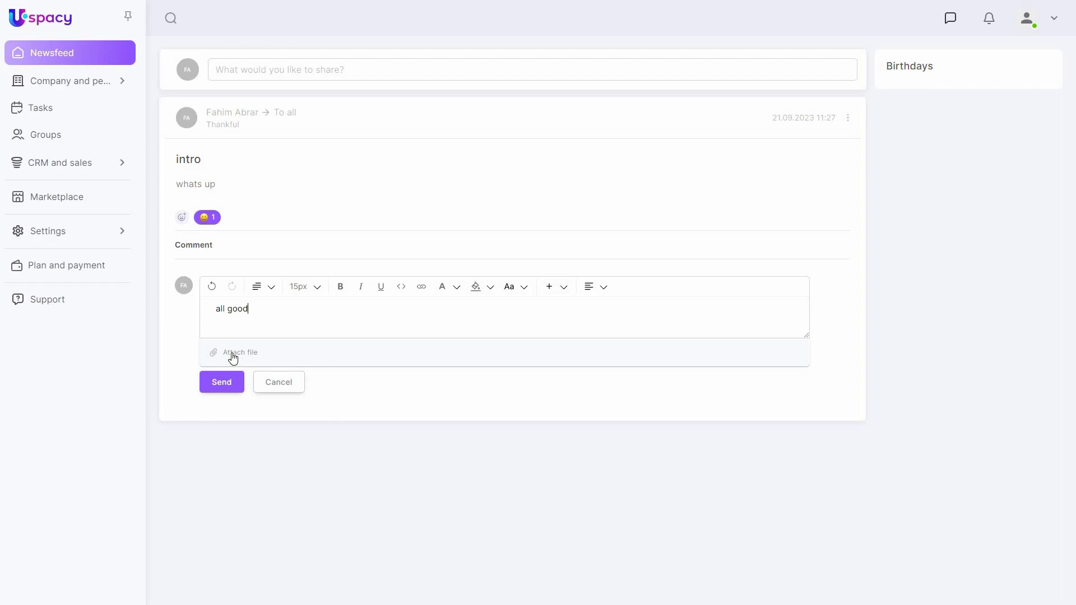
click(232, 385)
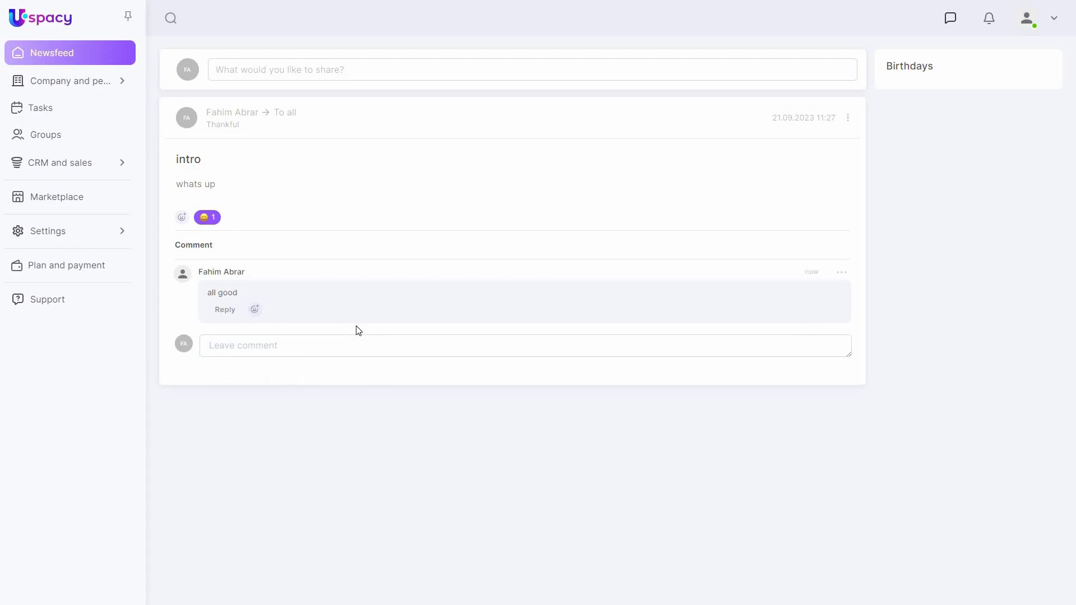
React to the "all good" comment with the Grin emoji.
click(256, 311)
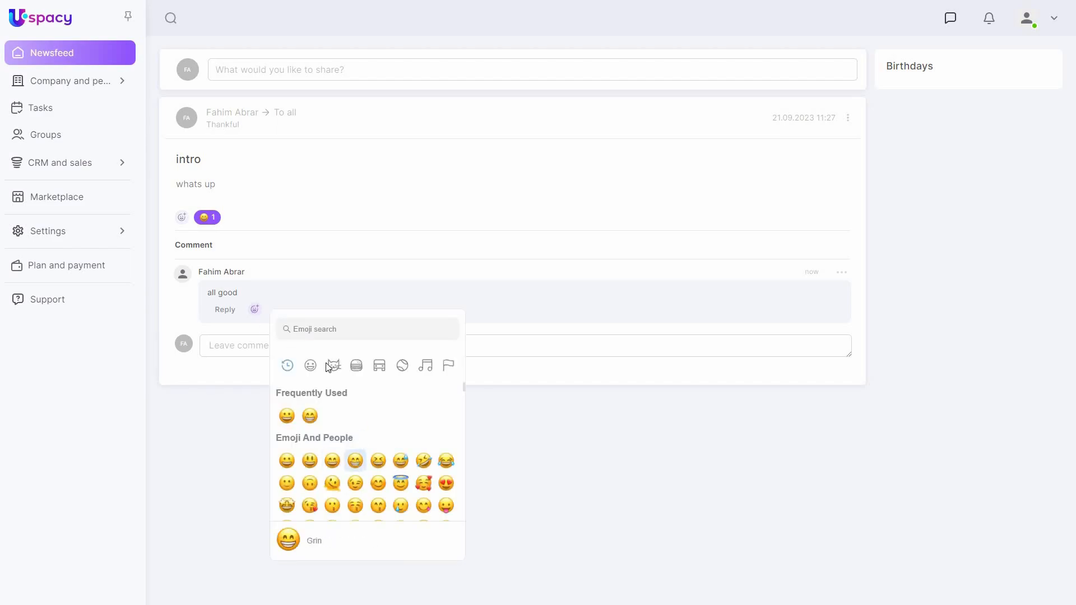
click(355, 461)
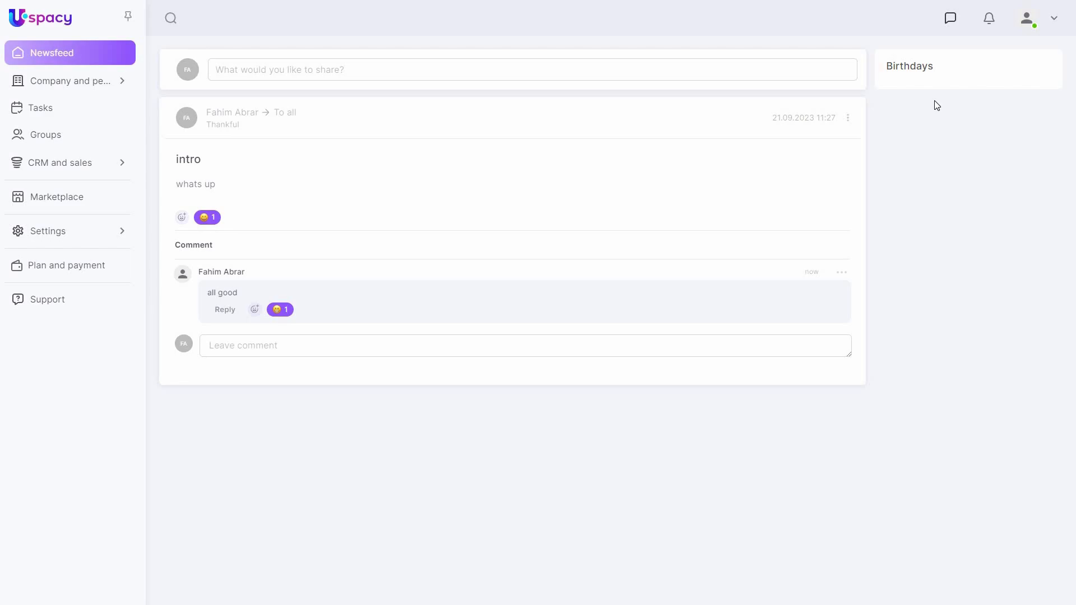
Open the company's employee list.
click(65, 88)
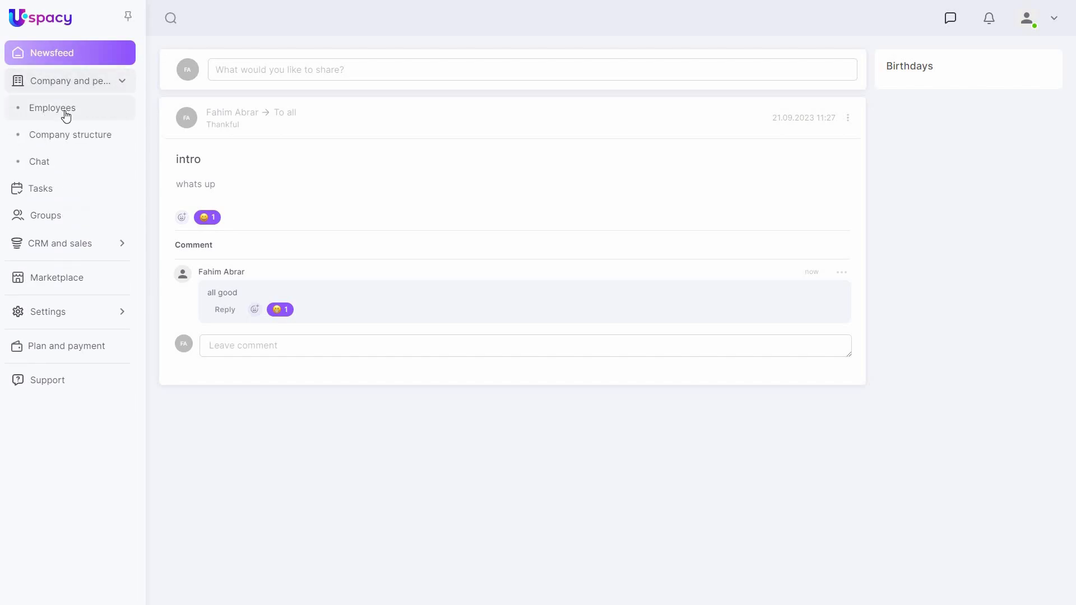
click(66, 114)
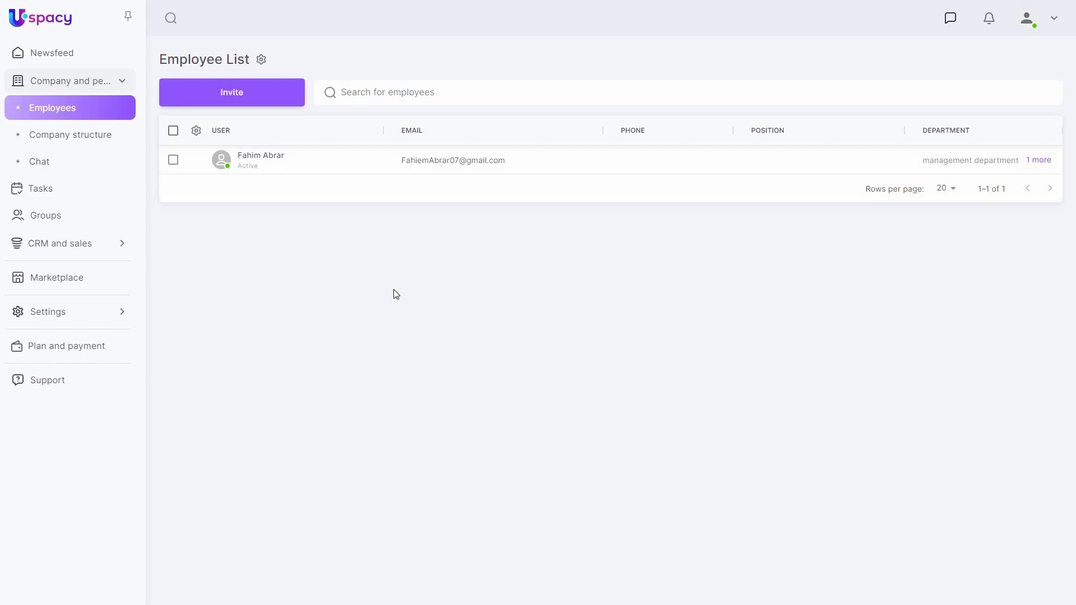
Examine the email invitation form for adding employees, including an extra invitee row, and close it without sending.
click(263, 105)
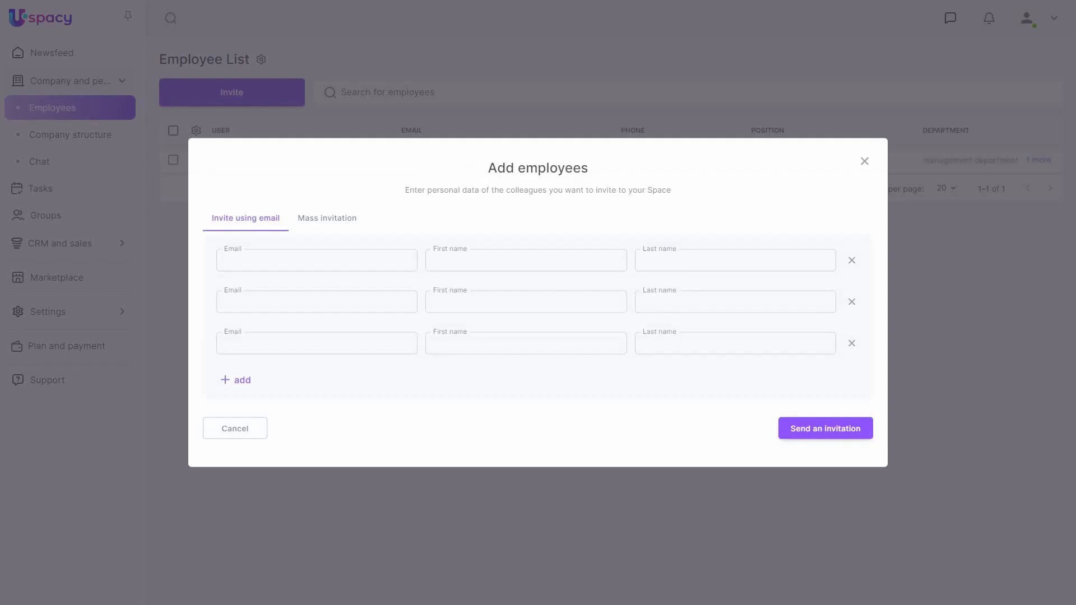
click(359, 262)
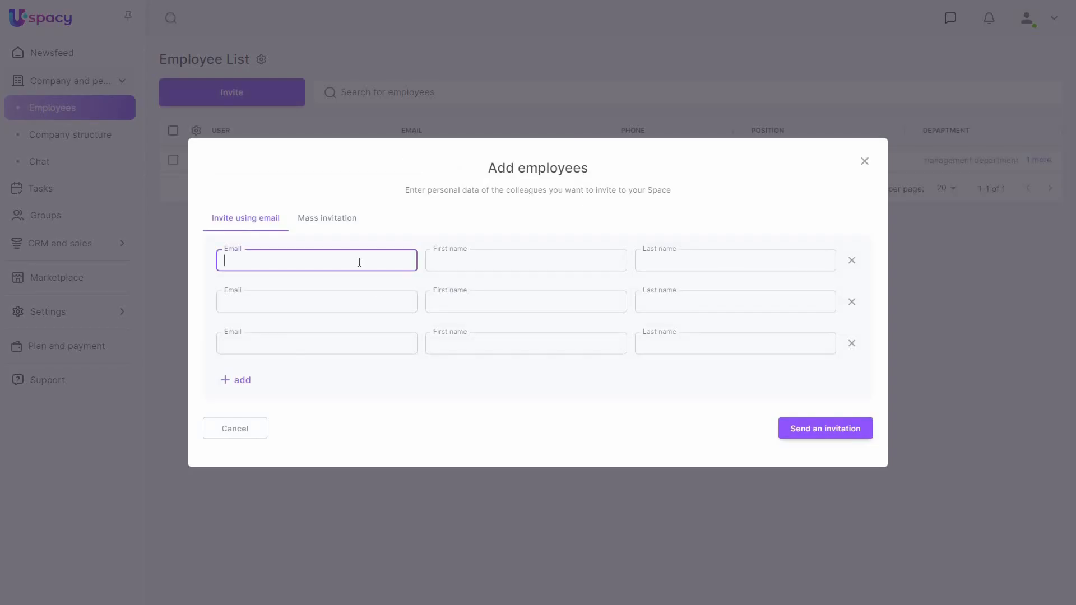
click(366, 303)
click(370, 344)
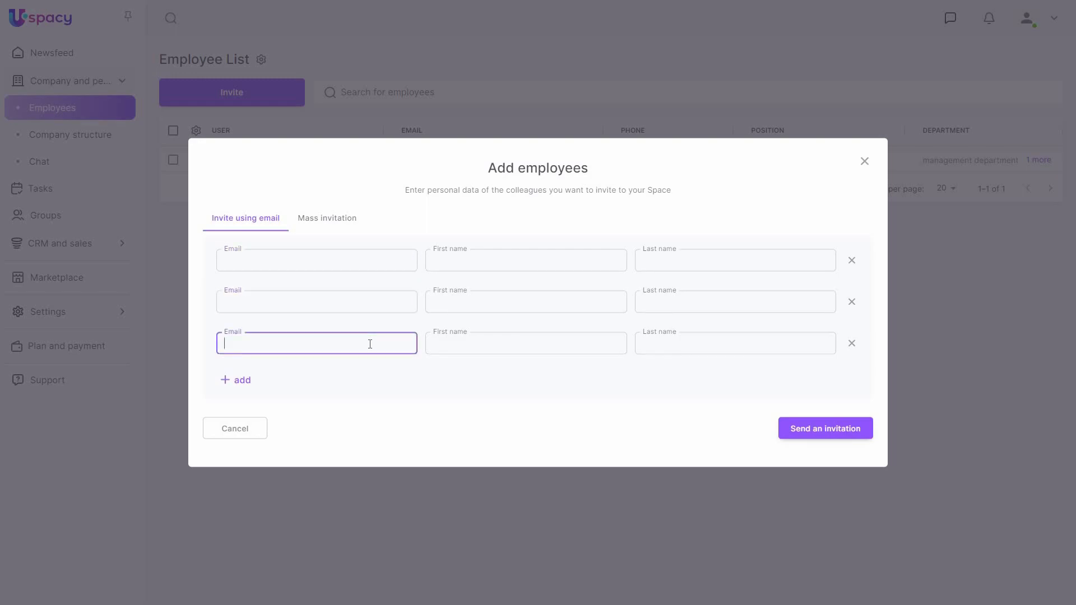
click(240, 381)
scroll(576, 348, down, 1)
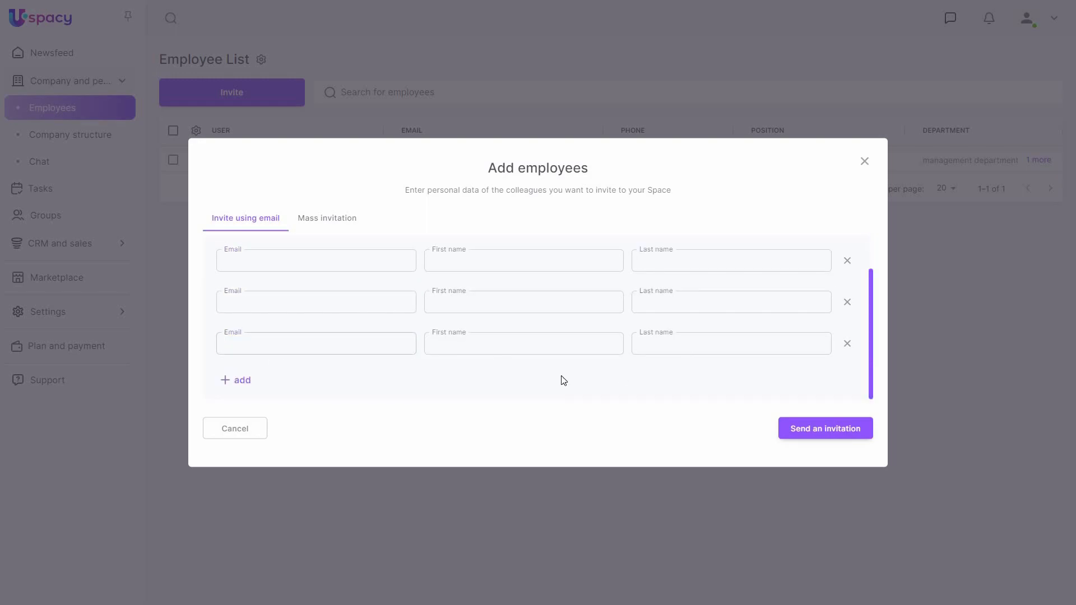
scroll(243, 266, up, 1)
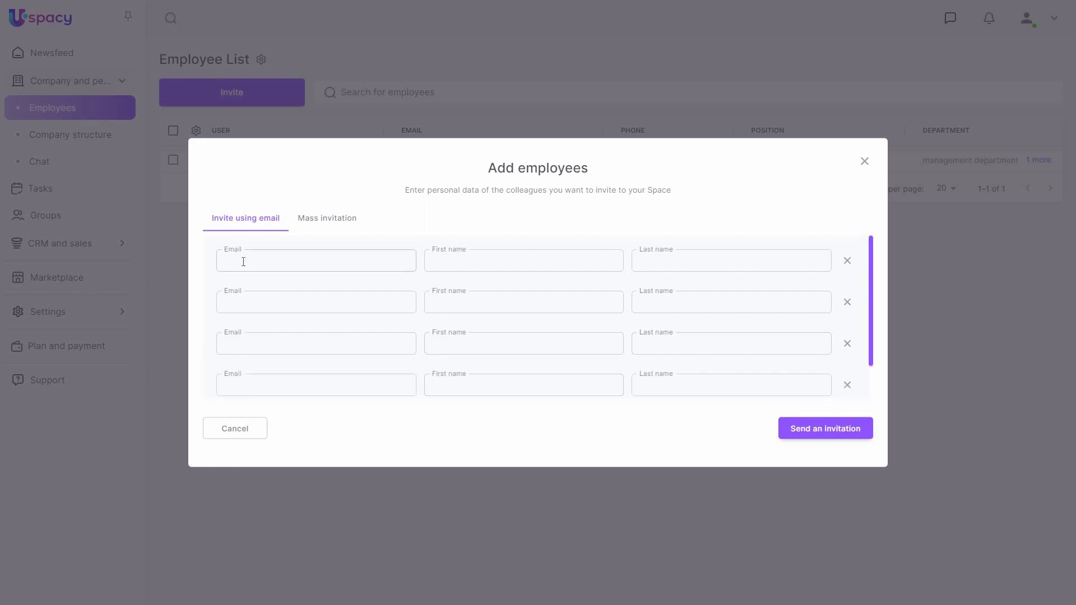
click(243, 262)
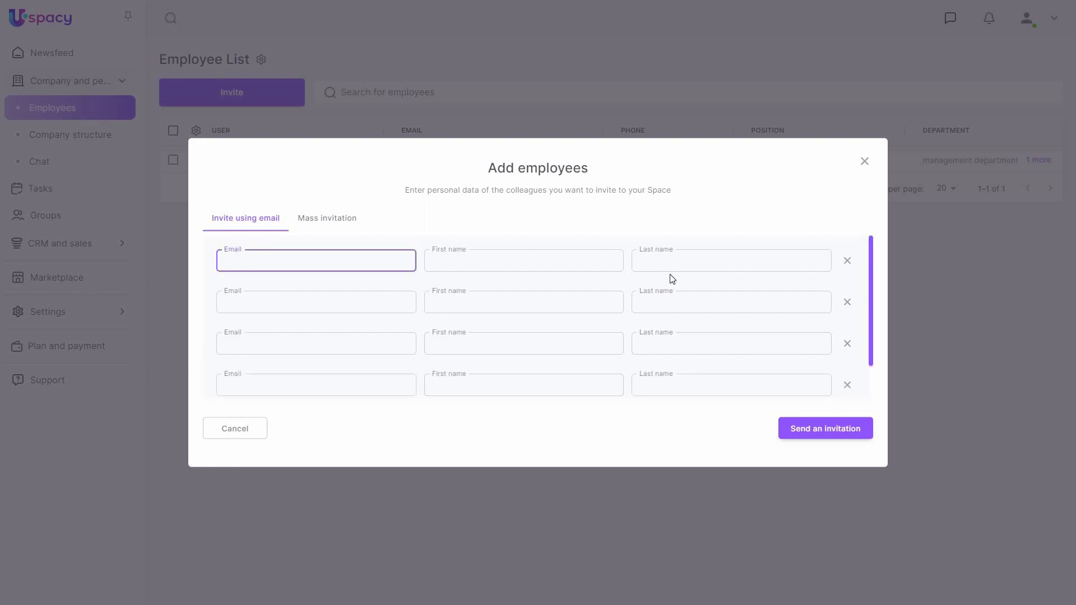
key(Tab)
key(Tab)
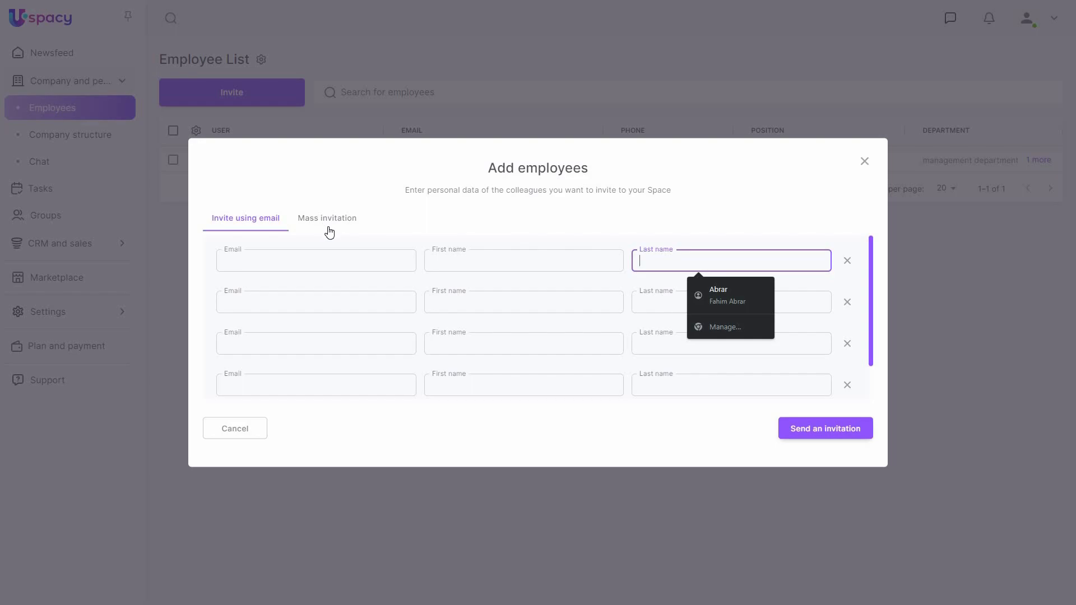
click(865, 162)
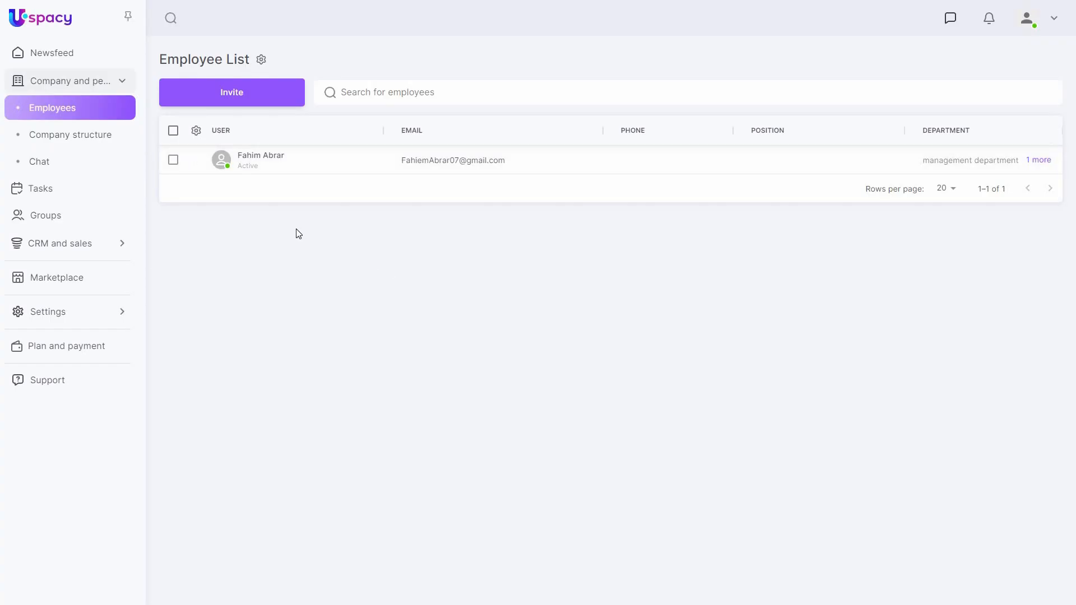
Open the chat and view the internal contacts and the external lines.
click(394, 93)
click(950, 19)
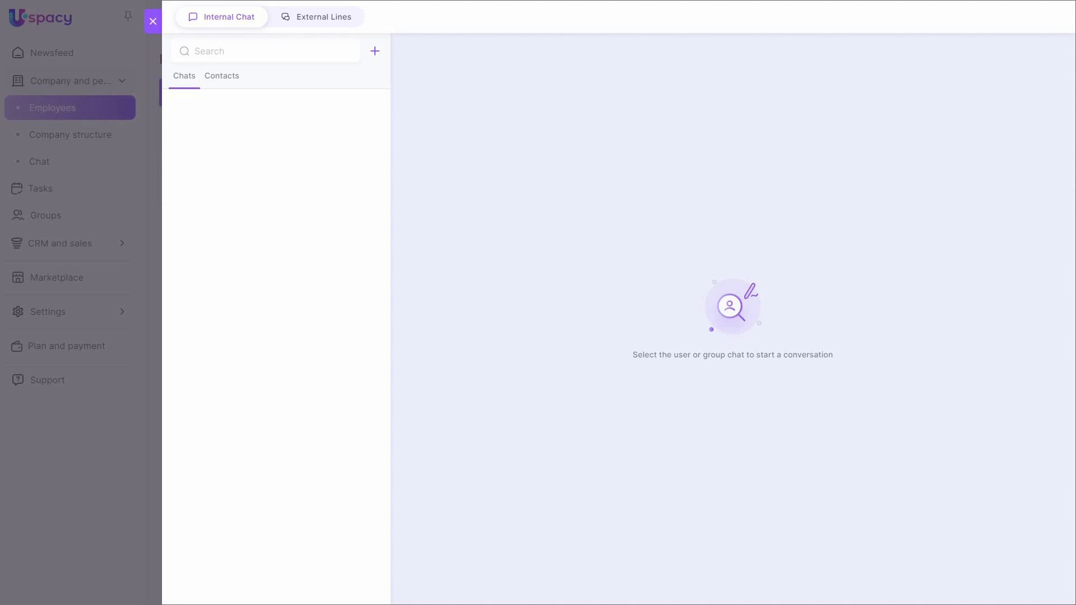
click(227, 82)
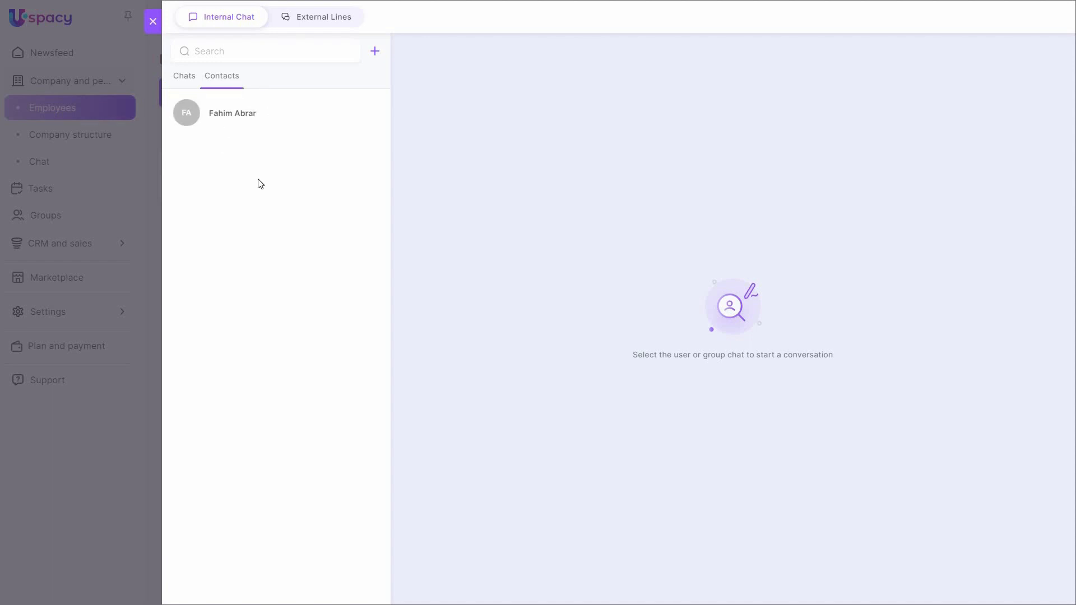
click(322, 22)
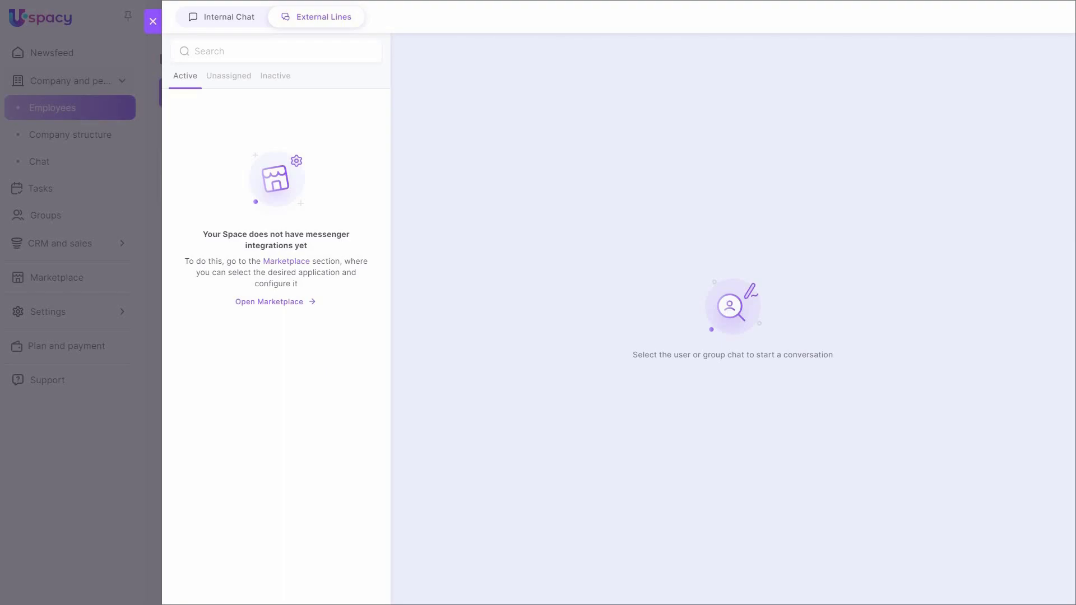
Open the Marketplace from the external lines and look through the available app integrations.
click(306, 303)
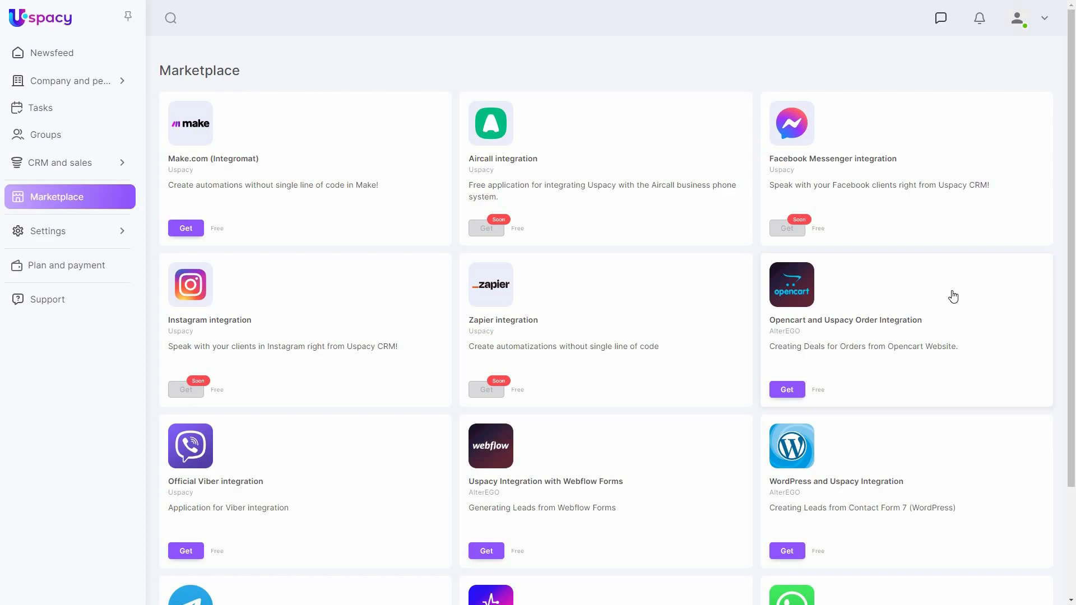
scroll(944, 315, down, 7)
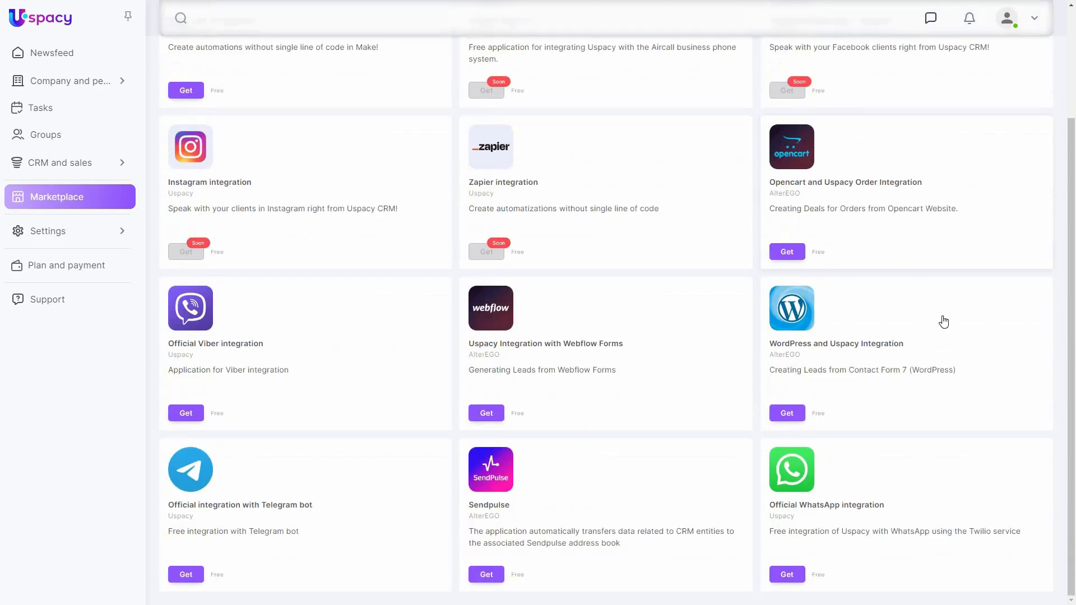
scroll(943, 332, down, 3)
scroll(942, 331, up, 5)
scroll(943, 334, up, 6)
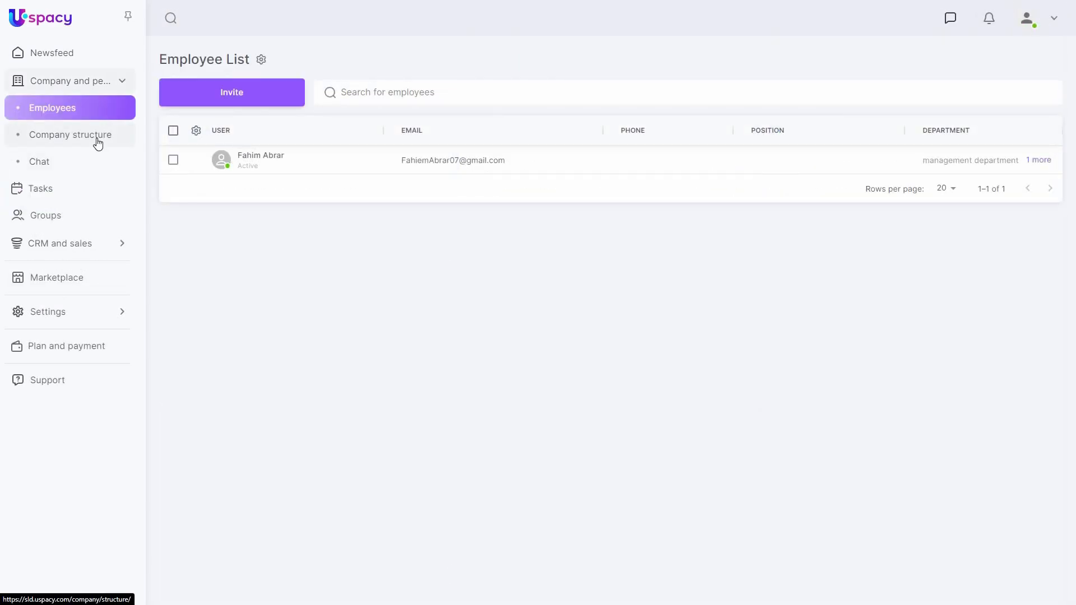
Open the company structure, examine the department creation form and cancel it, and view the actions available for the Employee department.
click(98, 143)
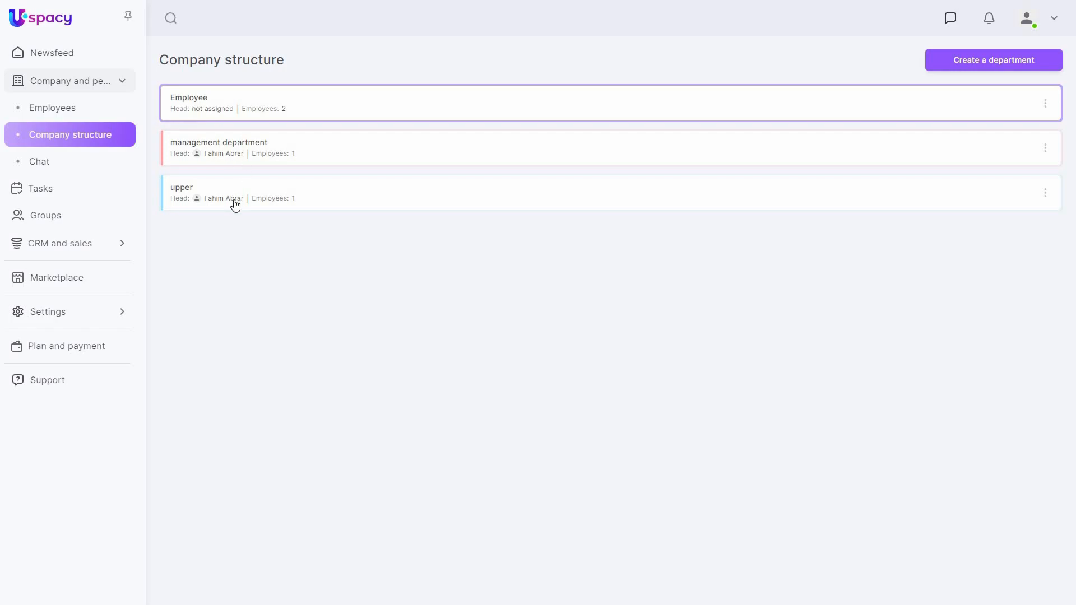
click(1038, 65)
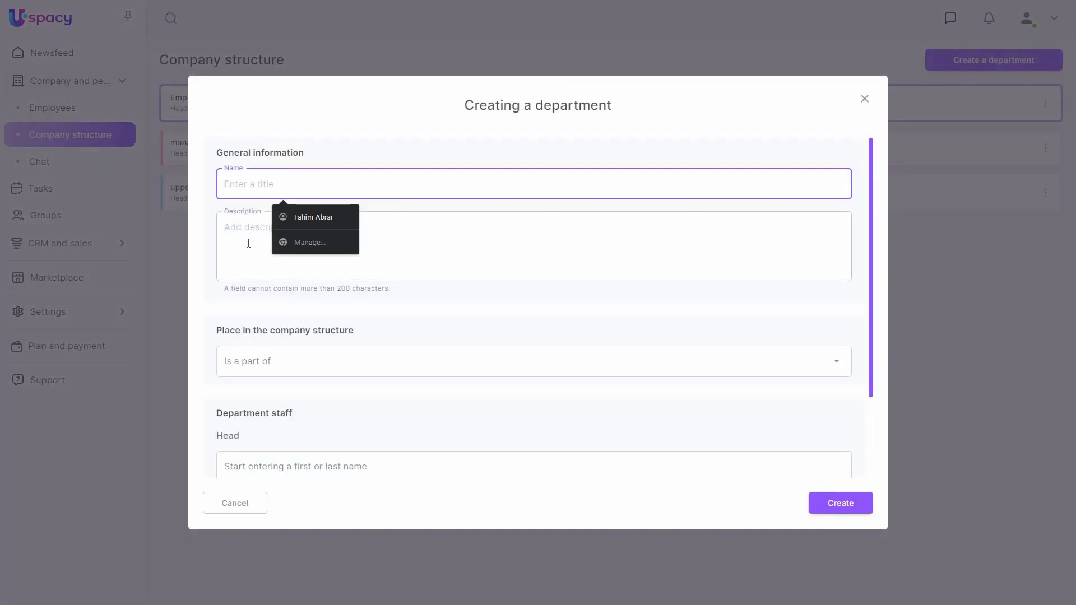
click(249, 243)
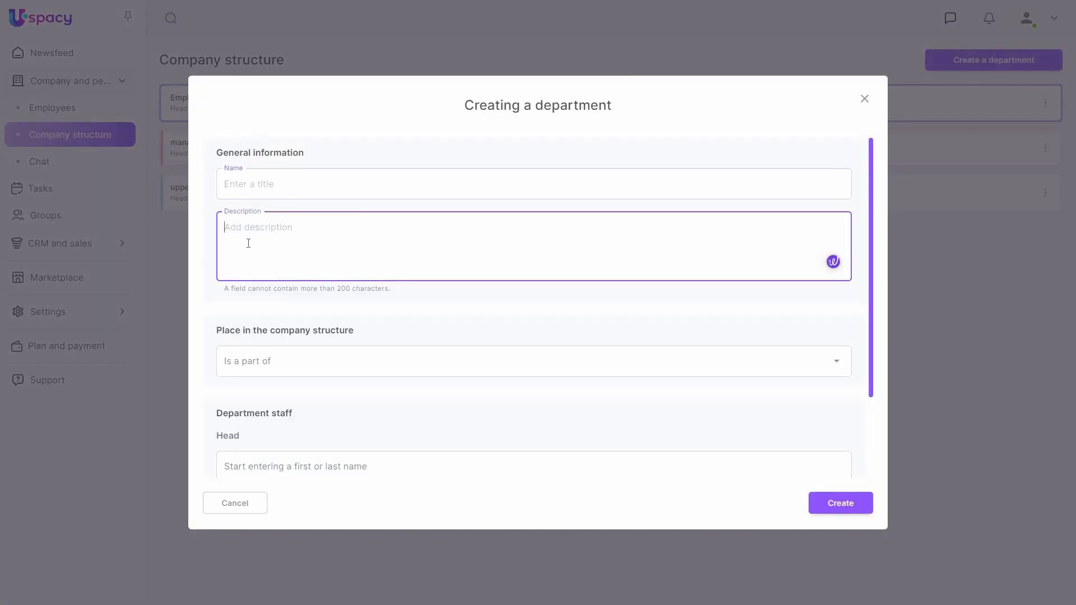
click(315, 367)
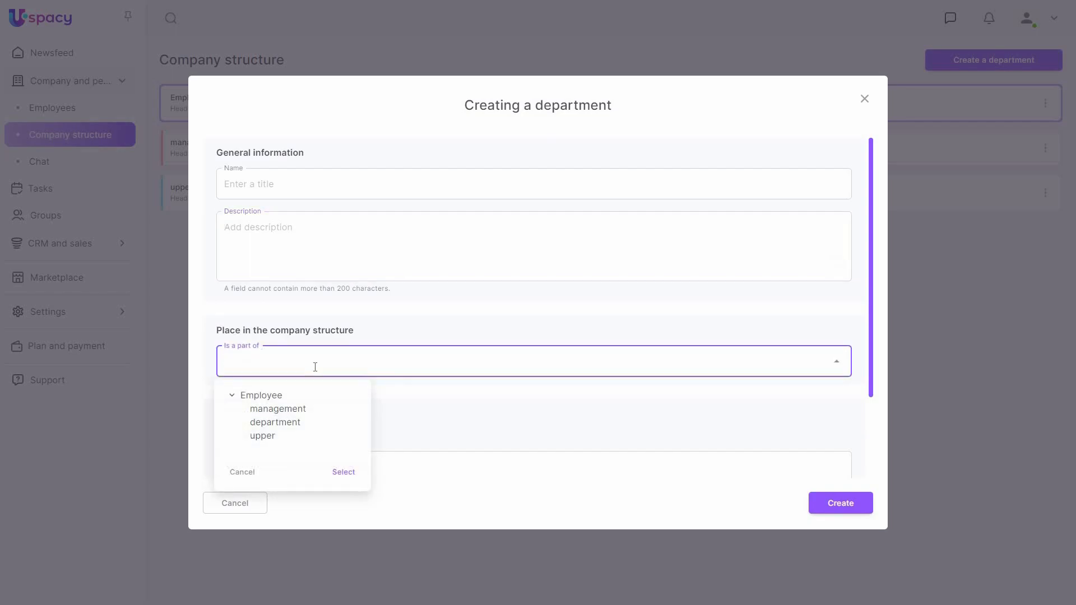
click(424, 404)
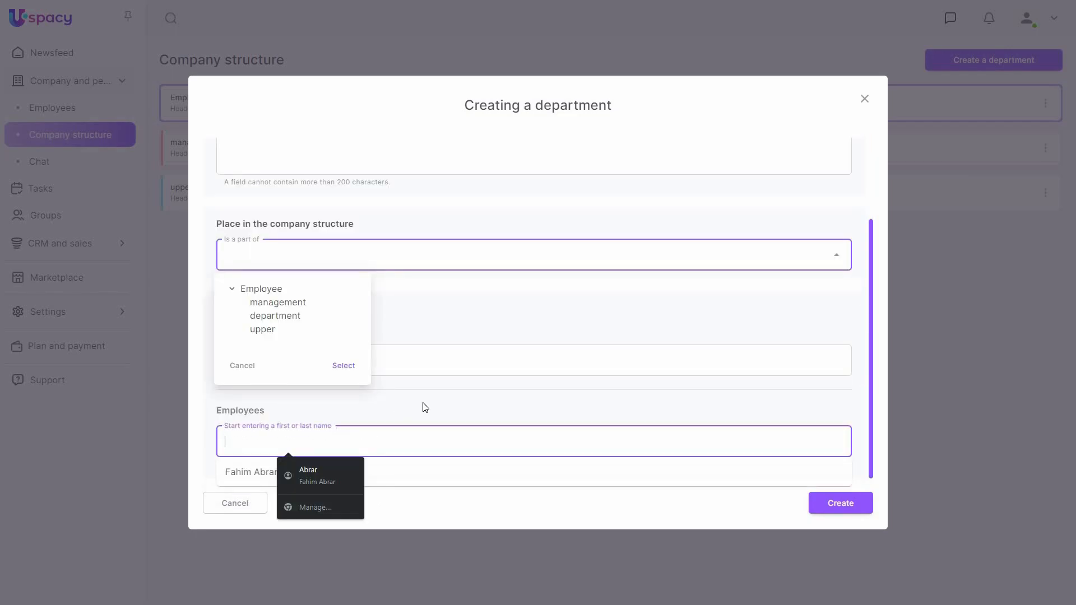
click(274, 359)
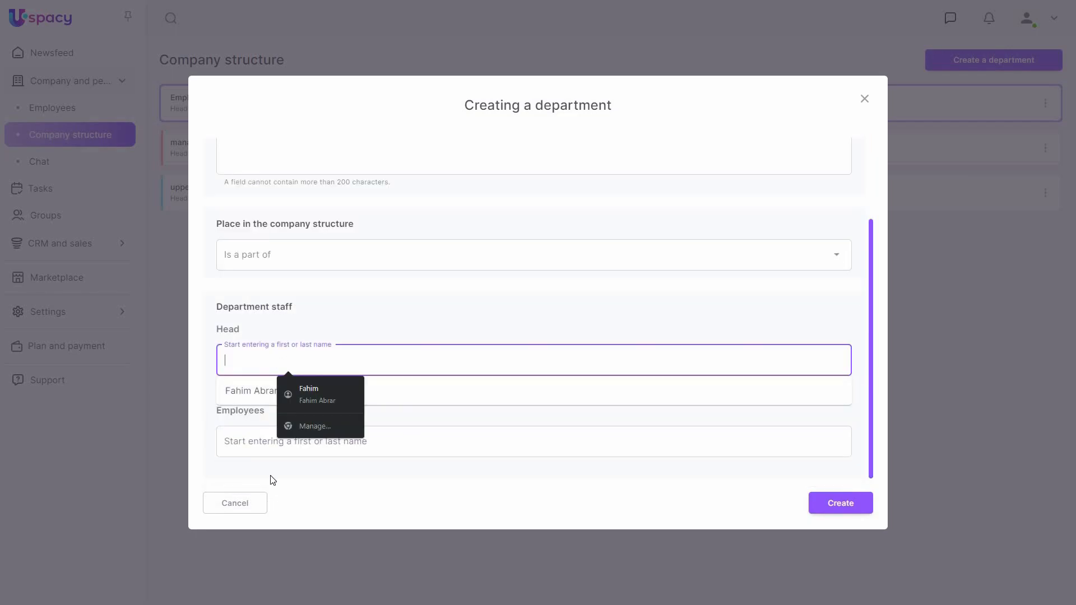
click(245, 444)
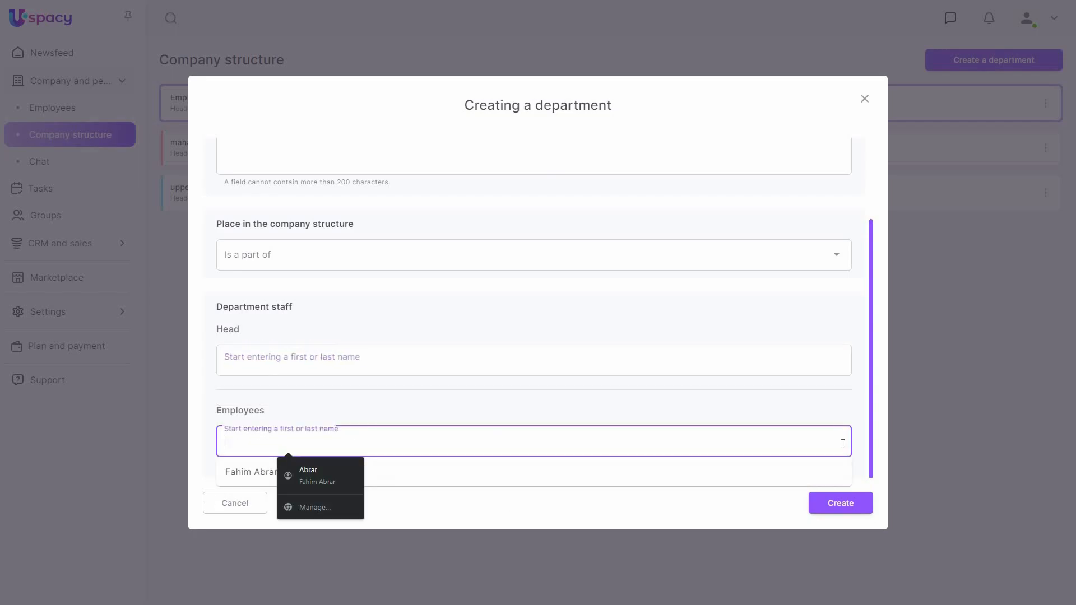
click(240, 507)
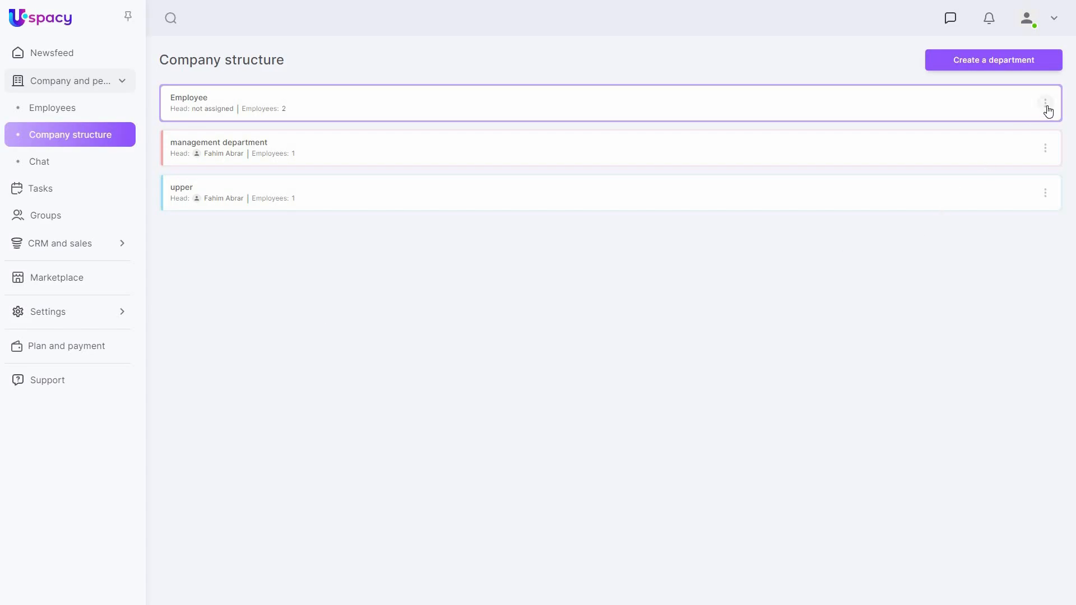
click(1046, 107)
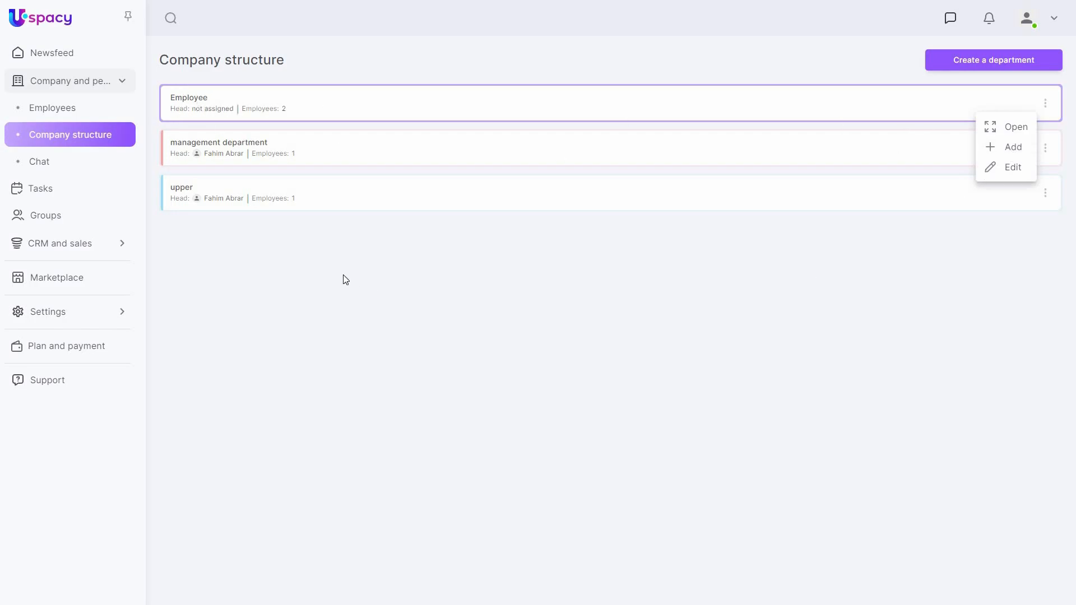
View the company's chat page and open the task list.
click(49, 164)
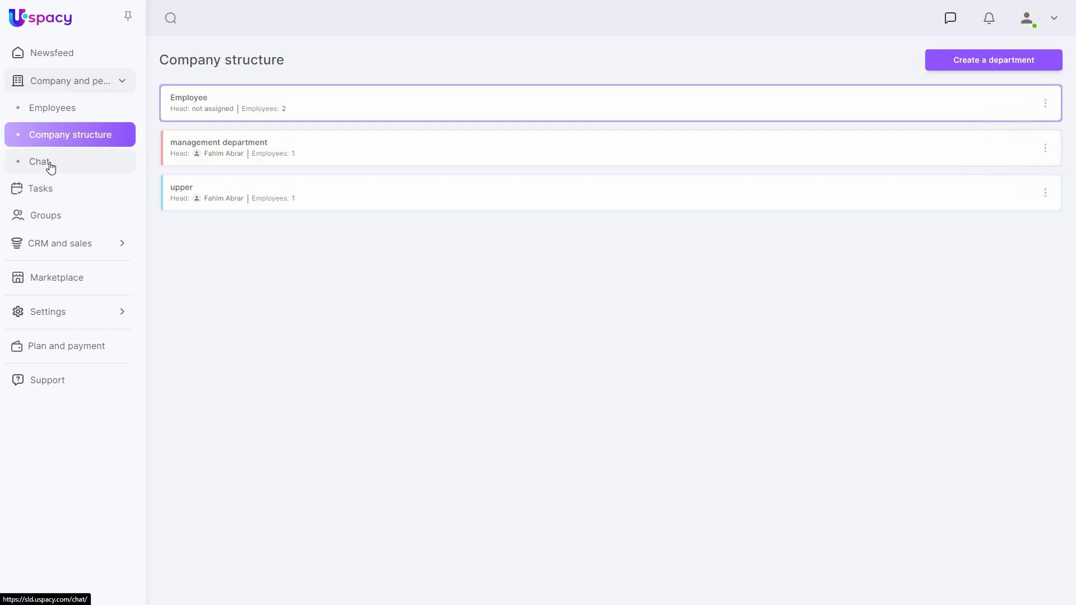
click(51, 166)
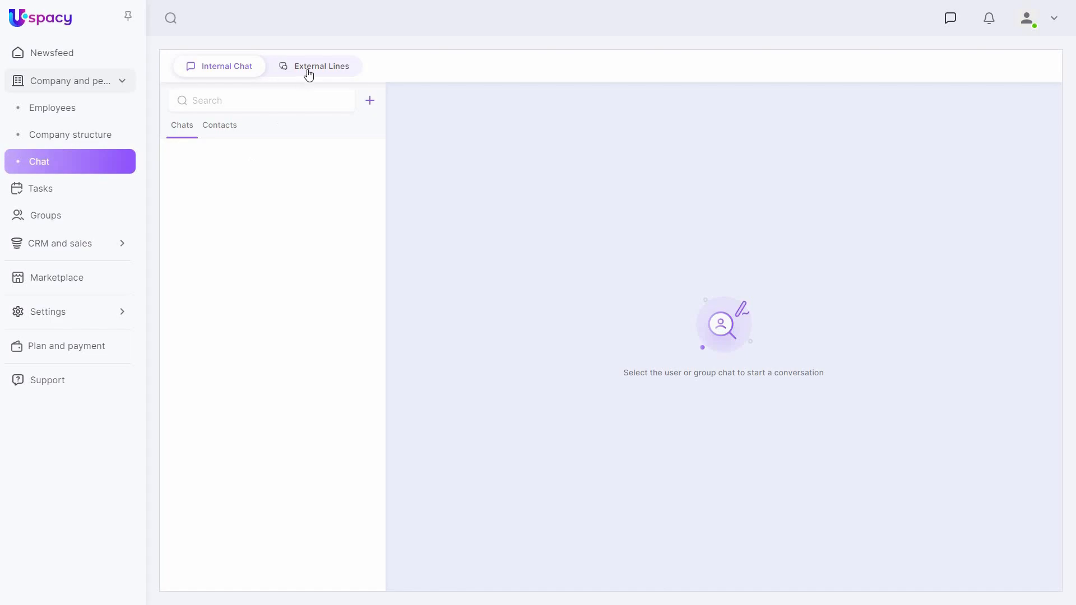
click(37, 191)
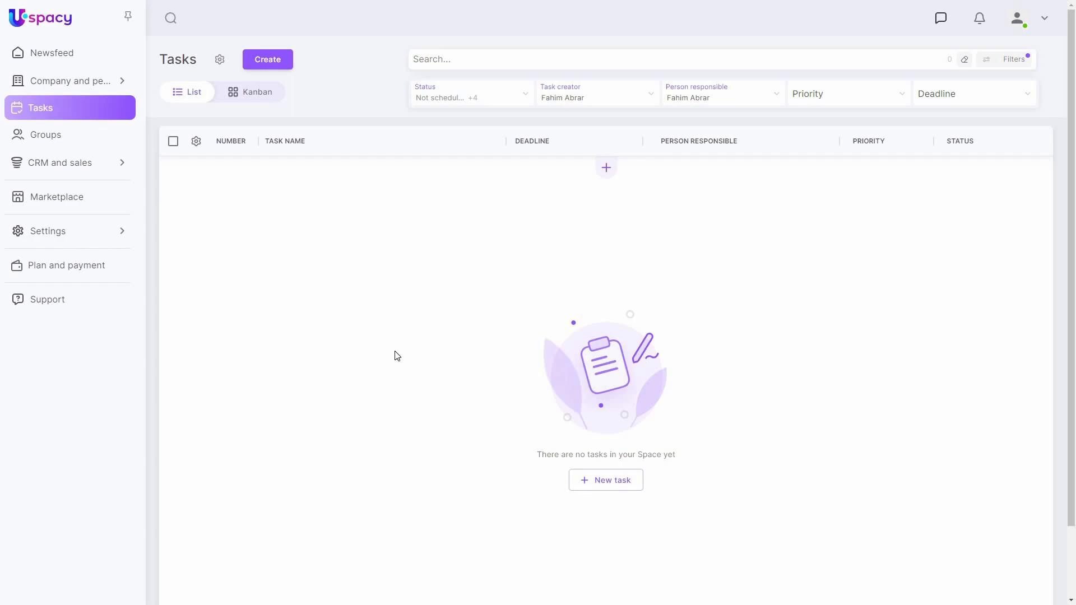
Try to create a task described as "make a video" with the deadline 21.09.2023, 11:32, leaving the task name empty.
click(283, 60)
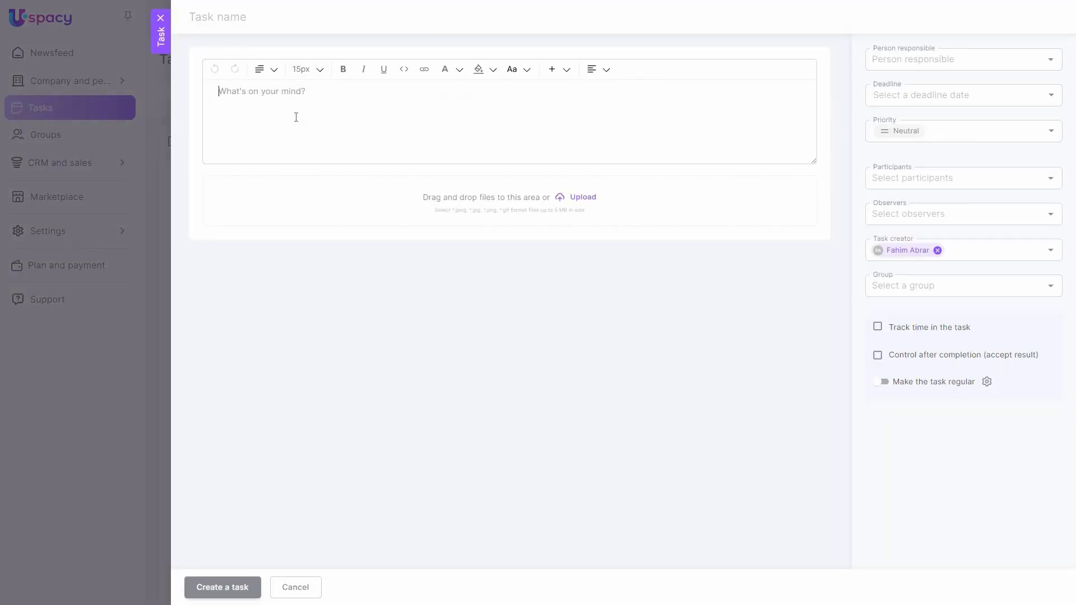
text(make a video)
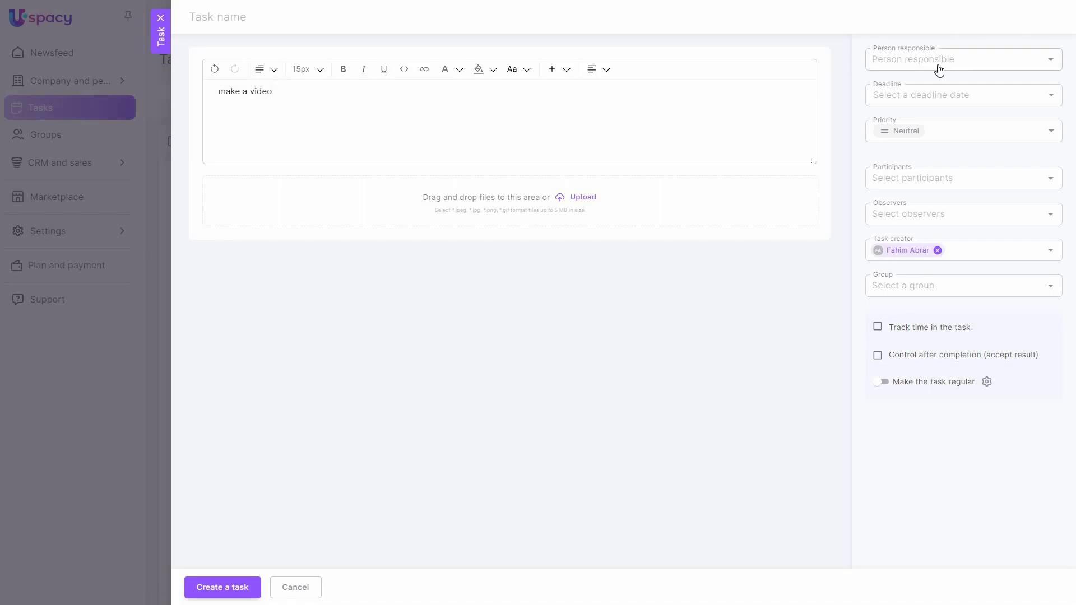
click(930, 101)
click(926, 129)
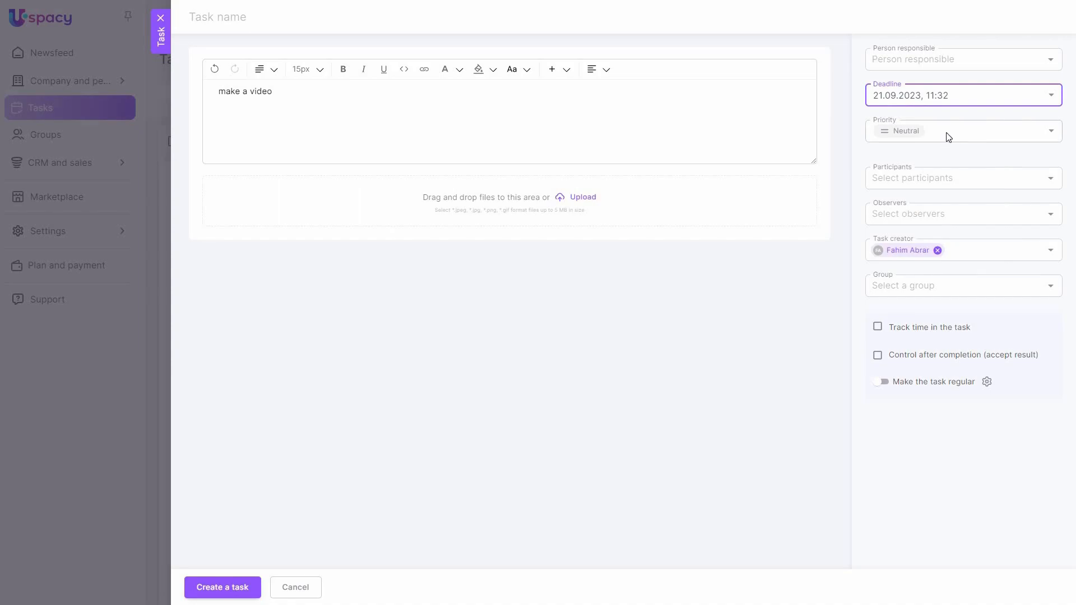
click(920, 138)
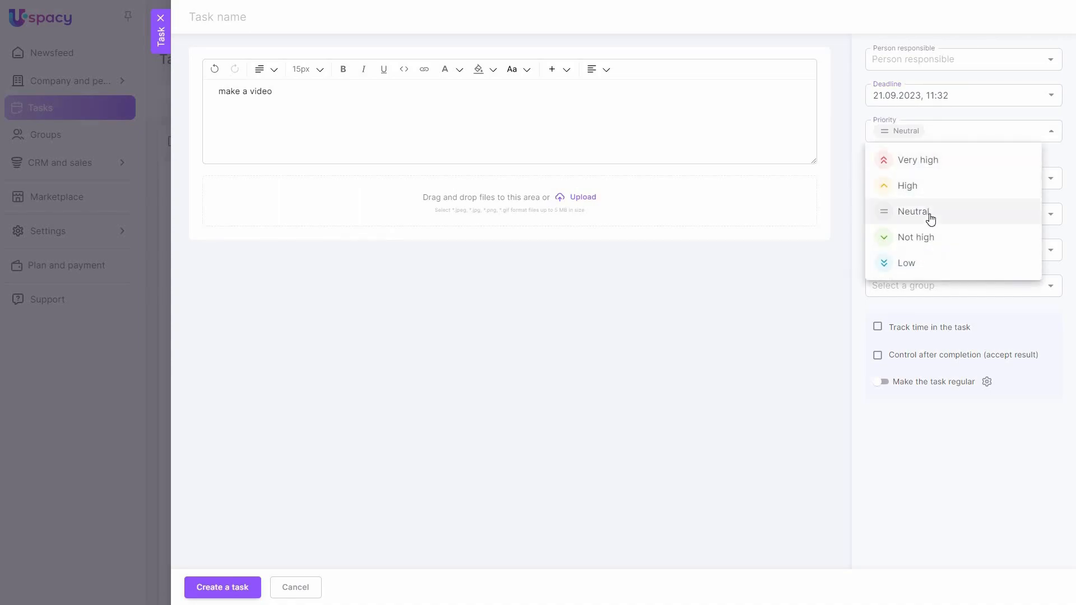
click(925, 185)
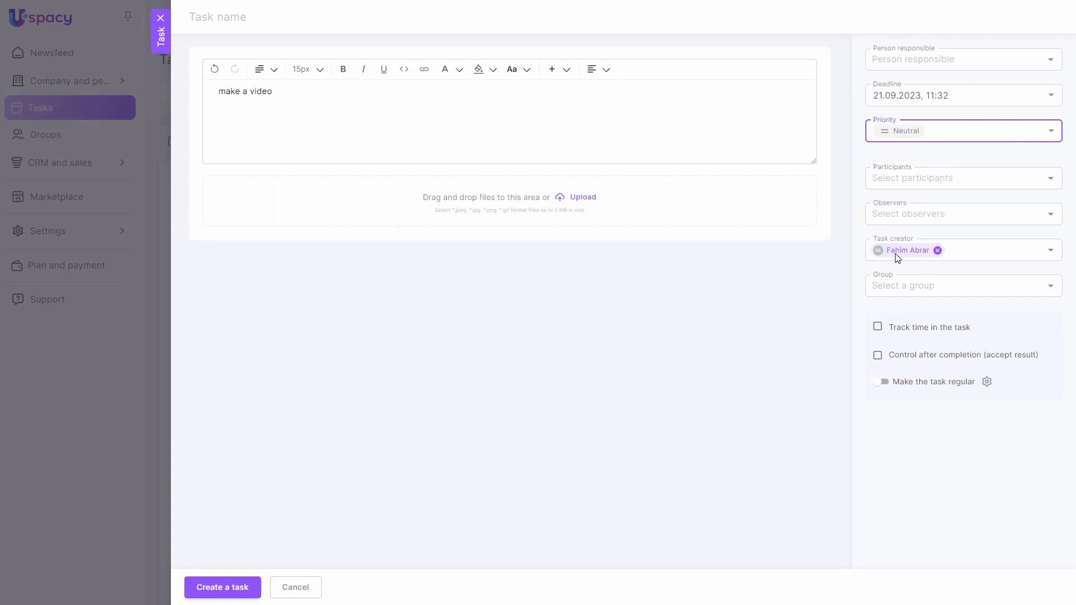
click(921, 286)
click(223, 587)
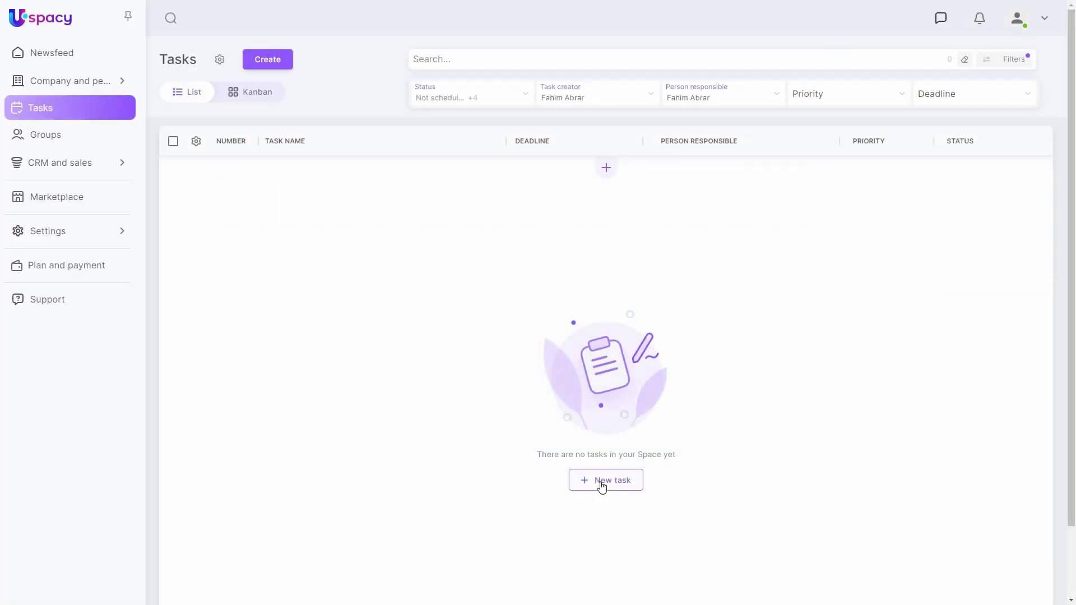
Add a task named "make a video" directly in the task list.
click(607, 169)
text(make a video)
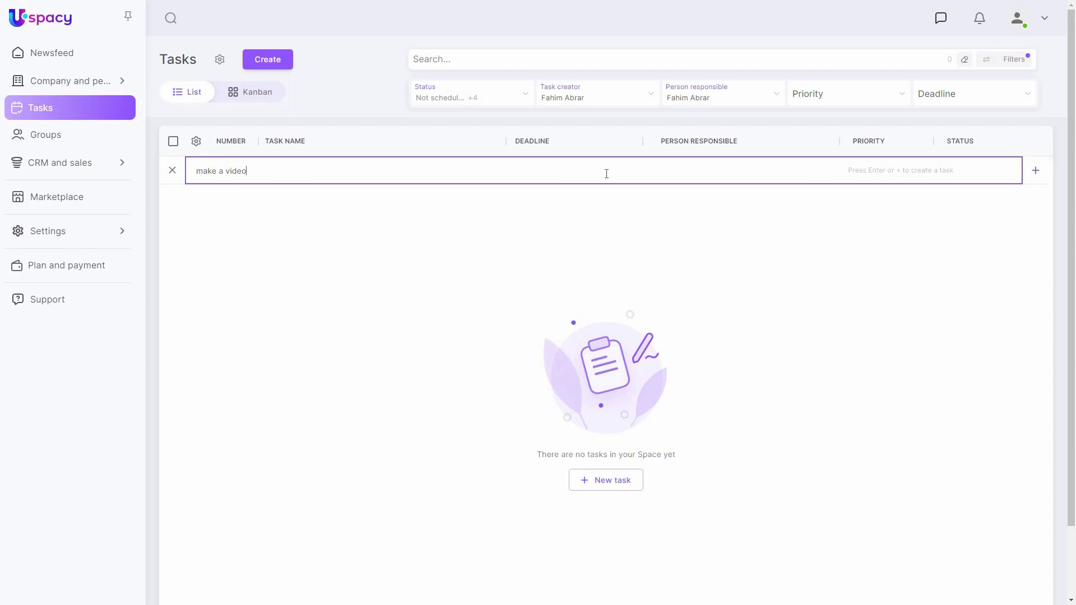
key(Return)
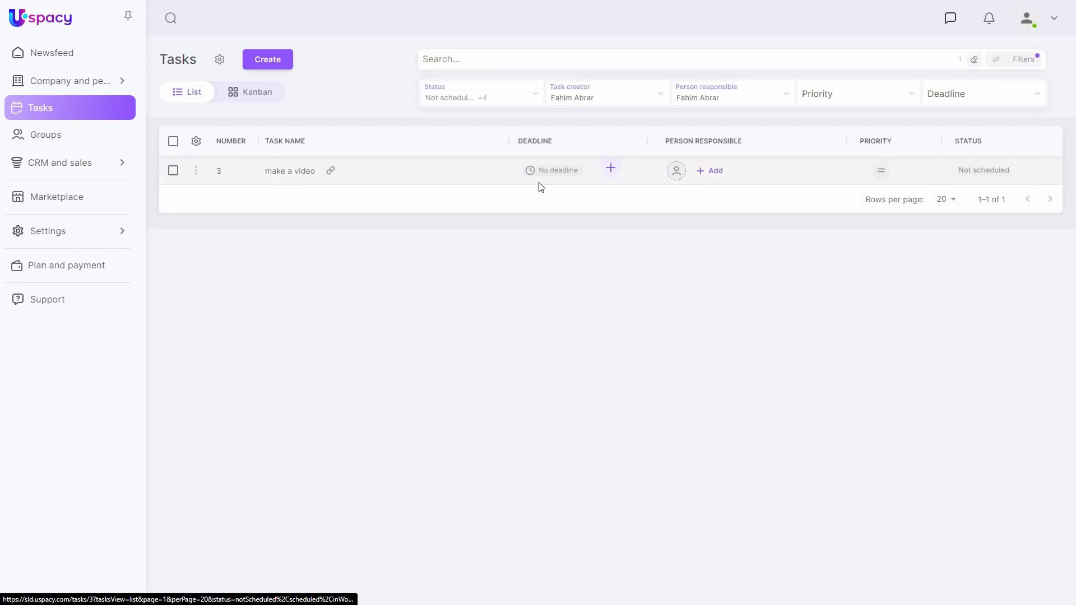
Set the deadline of the "make a video" task to 21.09.2023, 11:33.
click(533, 170)
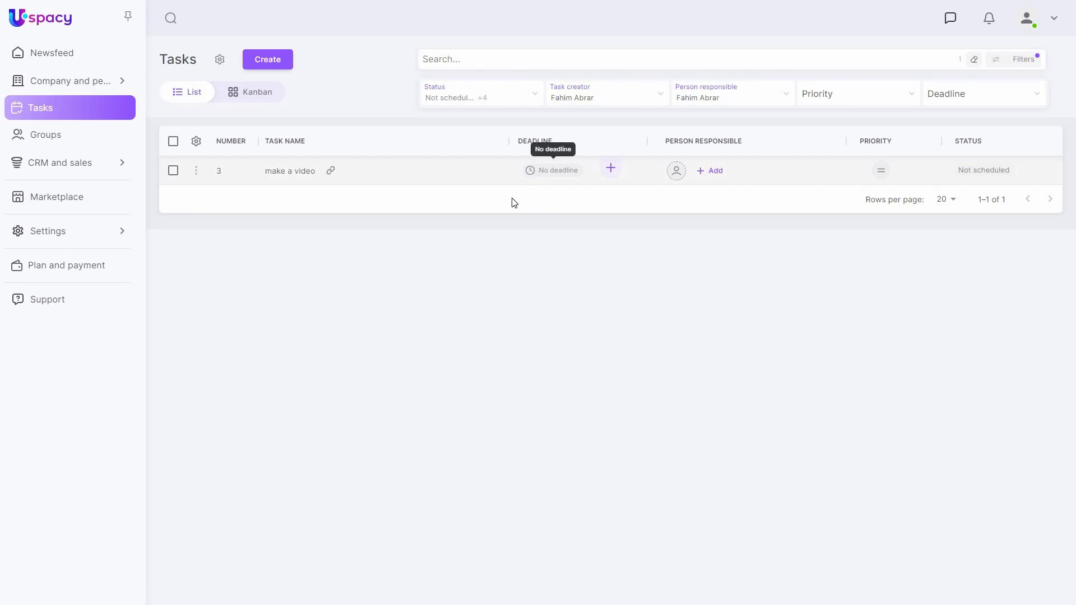
click(707, 179)
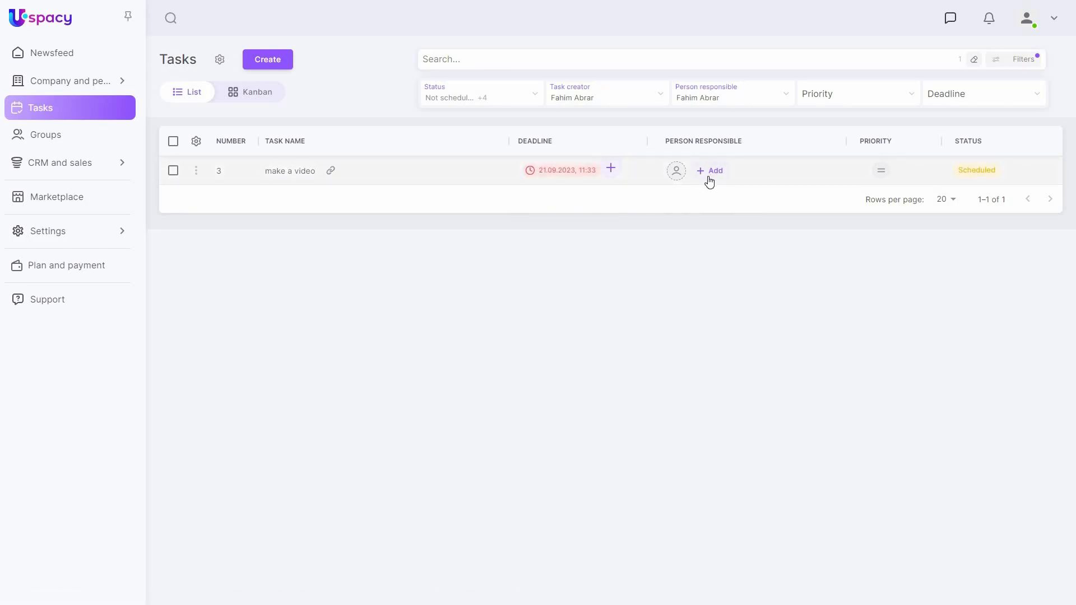
click(881, 171)
click(323, 254)
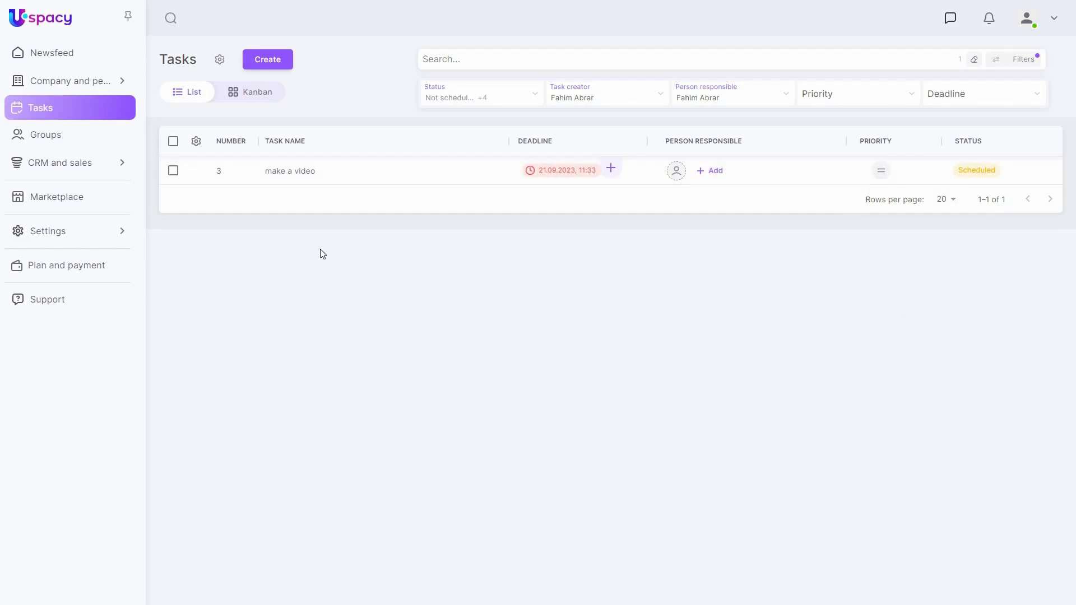
Show the tasks as a Kanban board and add a stage named "stage3" with the light blue color 86D6FF.
click(270, 99)
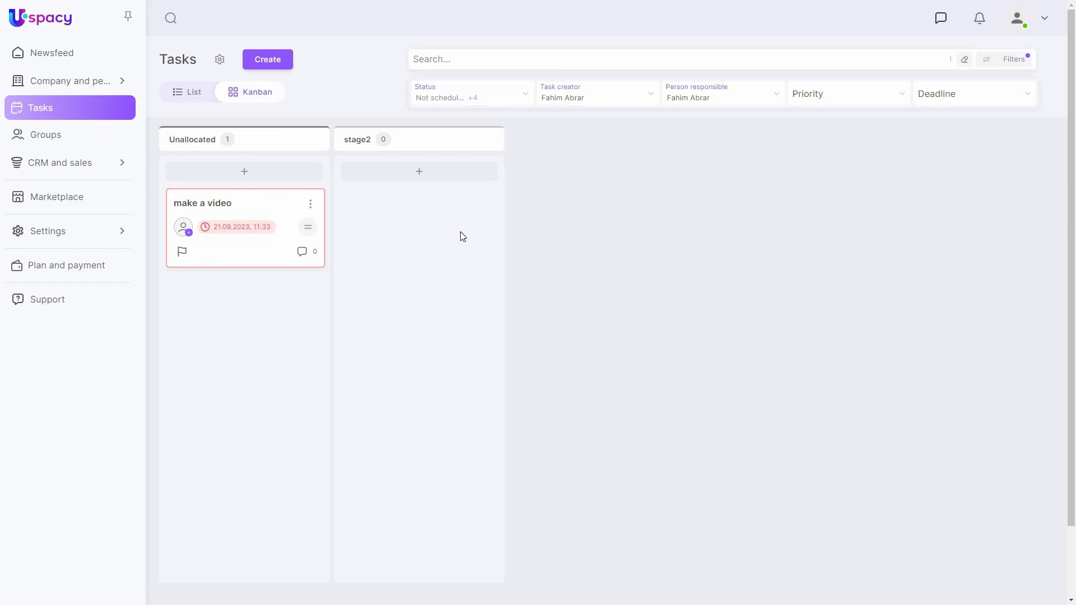
click(507, 140)
text(stage3)
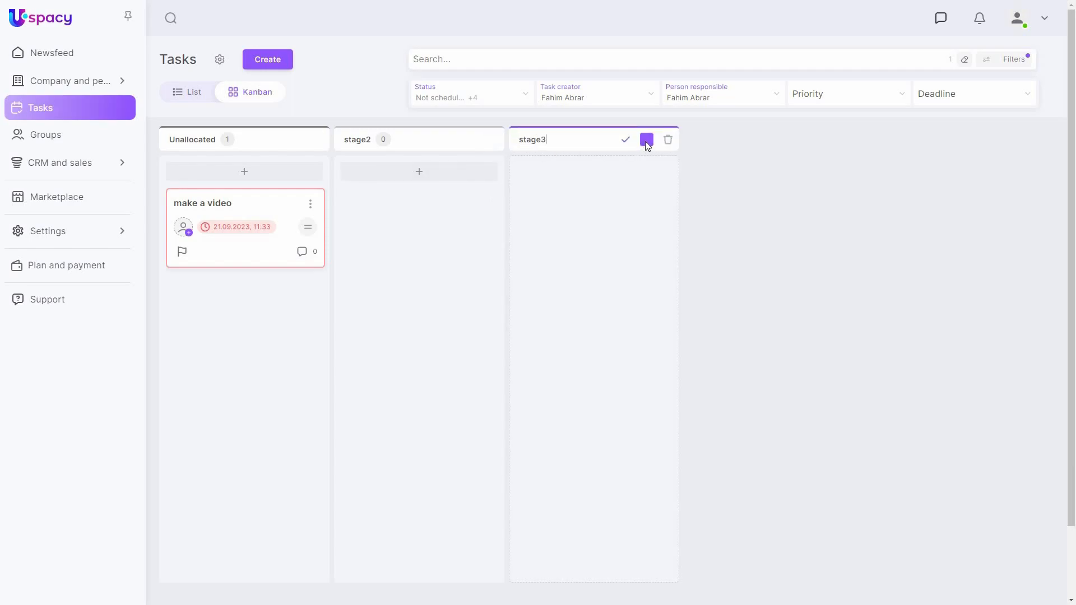
click(646, 140)
click(599, 262)
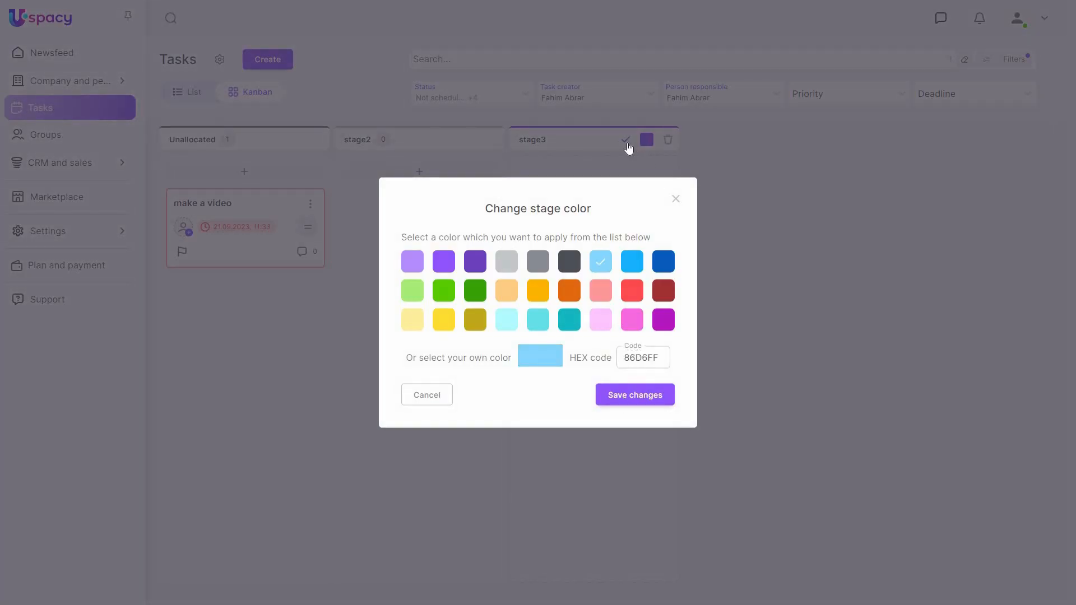
click(625, 397)
click(626, 141)
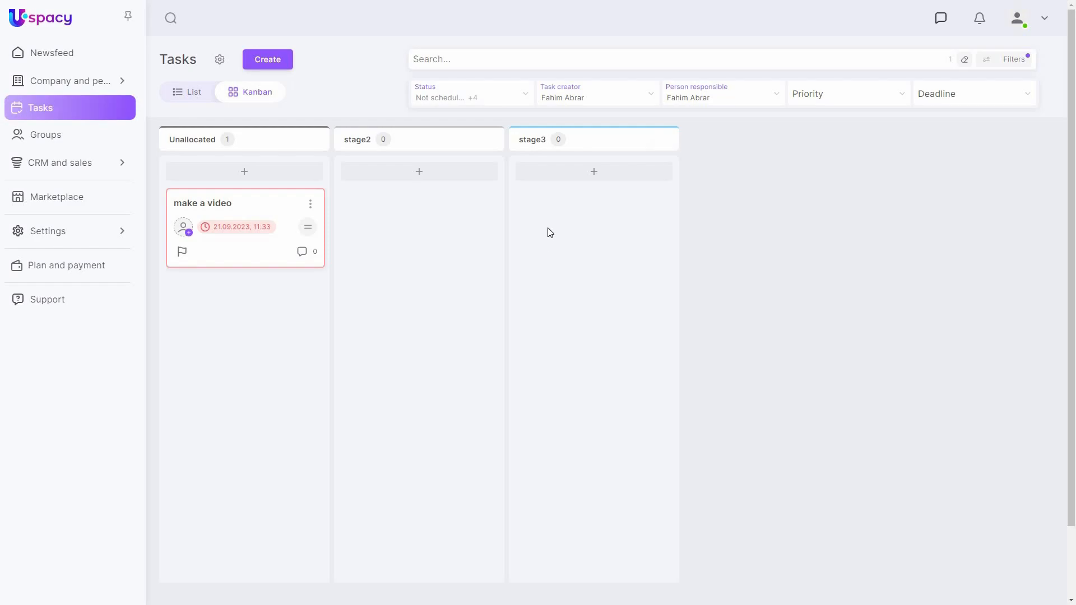
Move the "make a video" card from Unallocated to stage2 and on to stage3.
drag(249, 247, 427, 240)
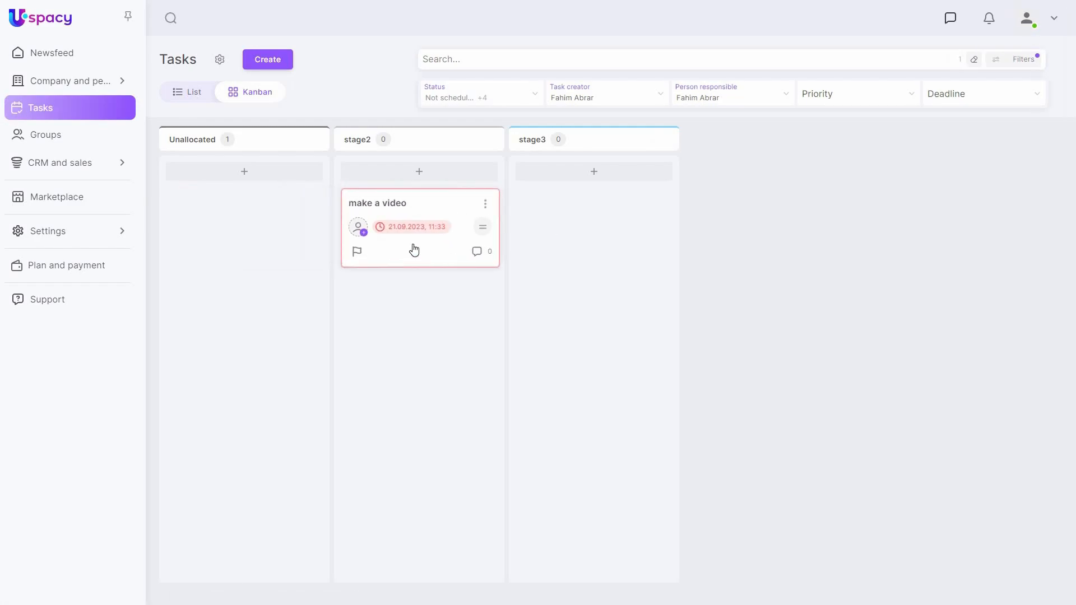
drag(608, 244, 605, 255)
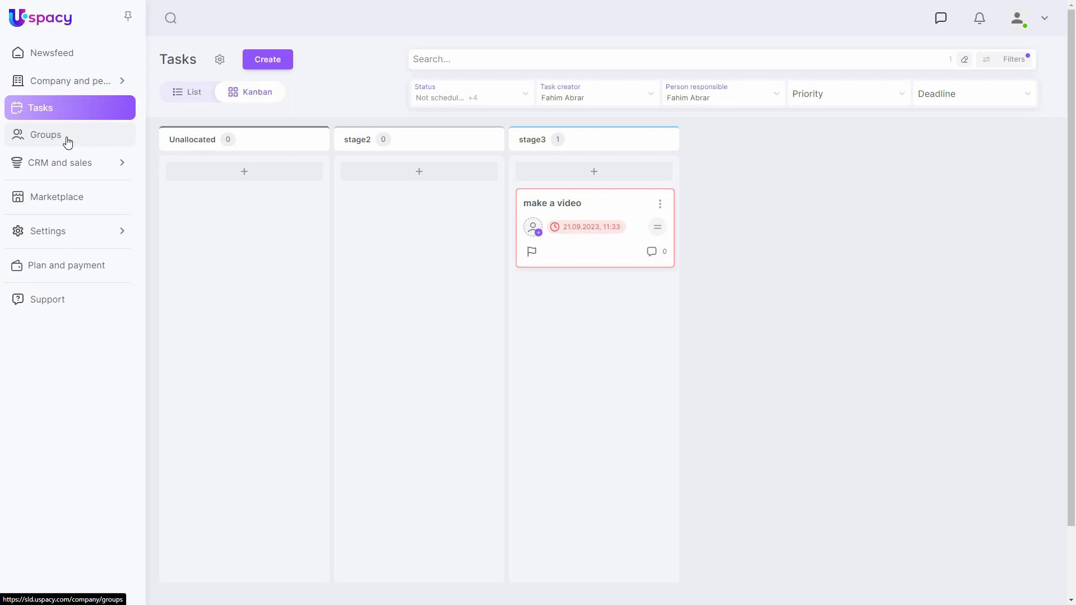
Start a new group in the Groups section and name it "upper management".
click(95, 141)
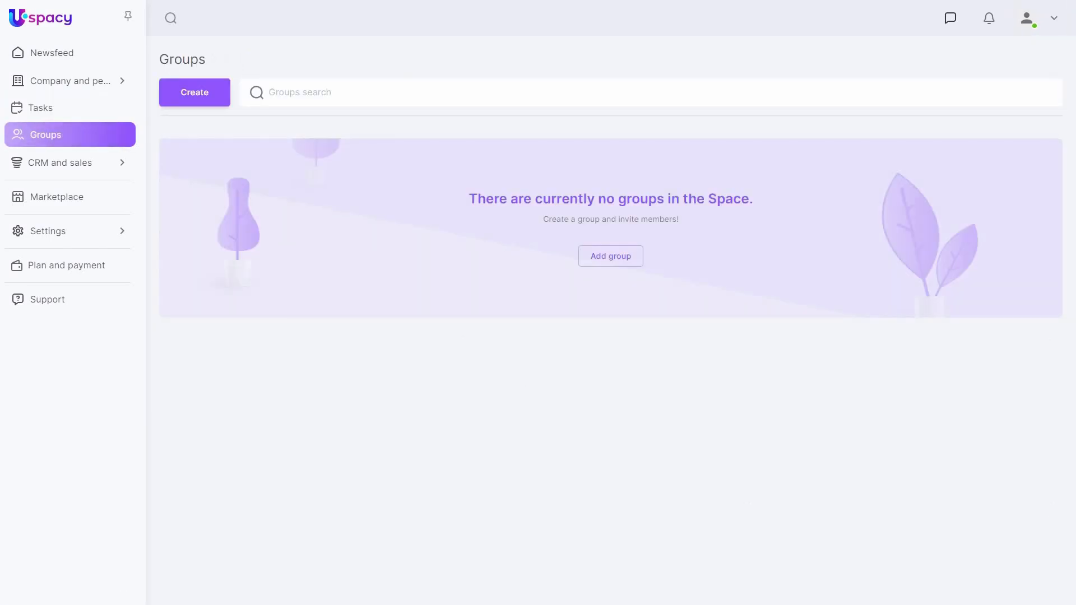
click(608, 257)
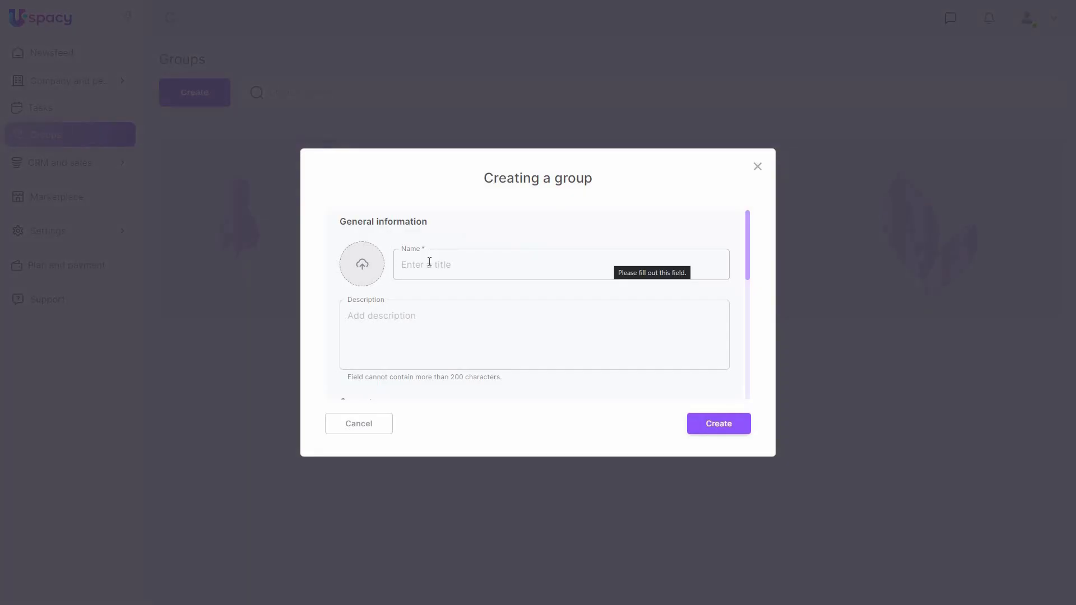
click(429, 262)
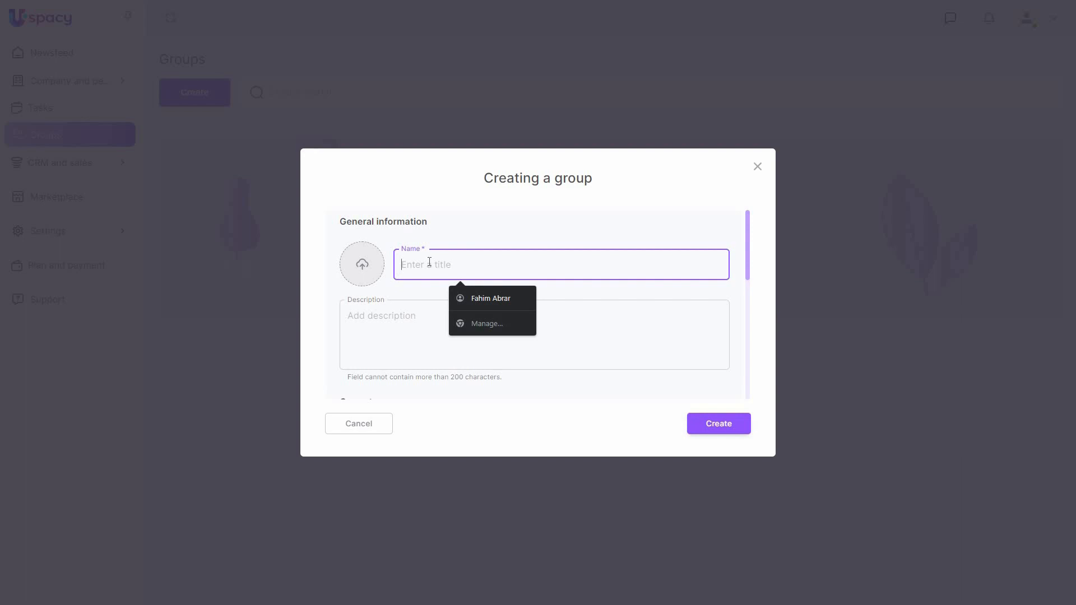
text(upper management)
Set the group type to Public, leave the moderators and members empty, and create the group.
click(463, 356)
scroll(422, 331, down, 3)
click(404, 361)
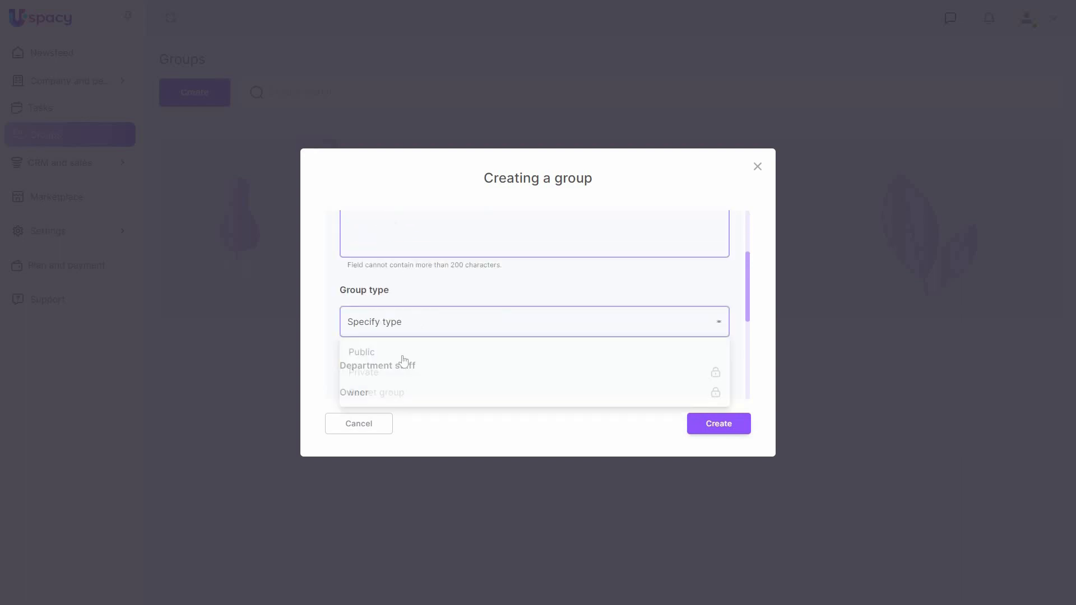
click(524, 357)
scroll(405, 335, down, 2)
scroll(407, 379, up, 1)
scroll(435, 365, down, 3)
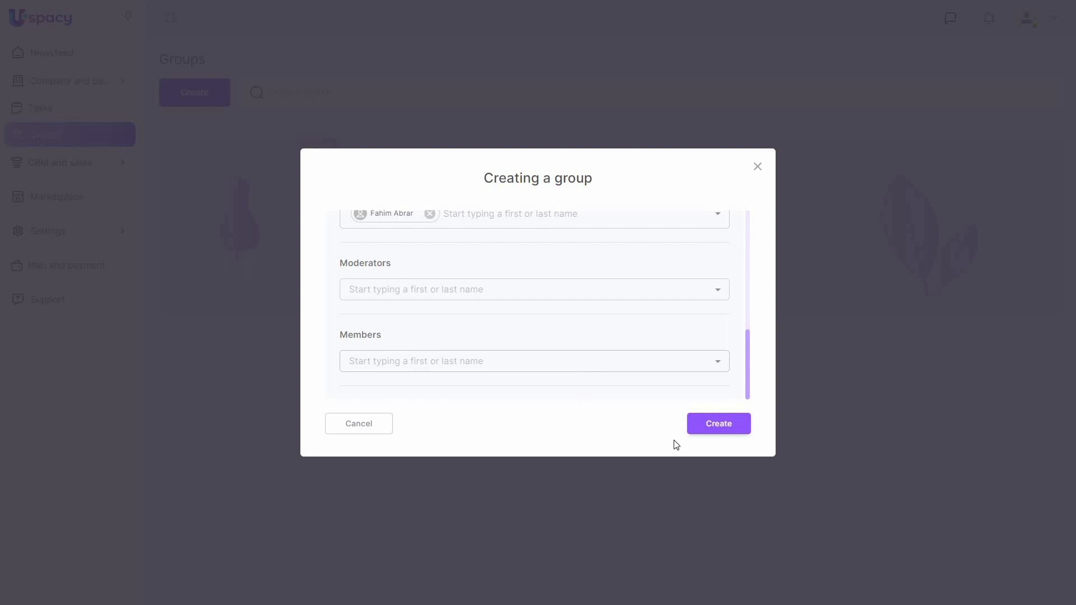
click(718, 425)
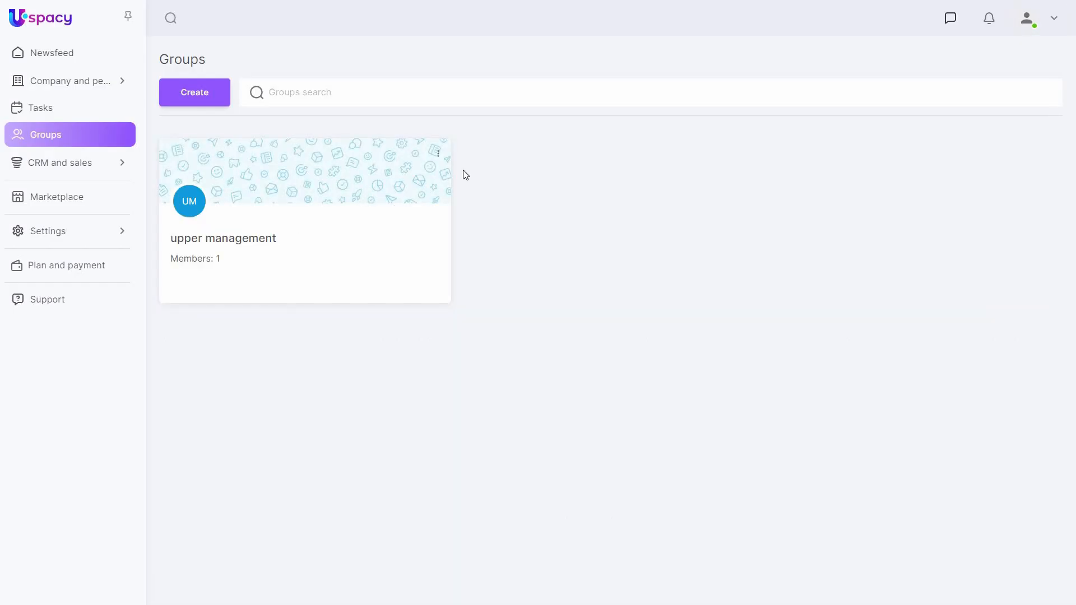
Open the "upper management" group and view its posts, its tasks and its group options.
click(438, 153)
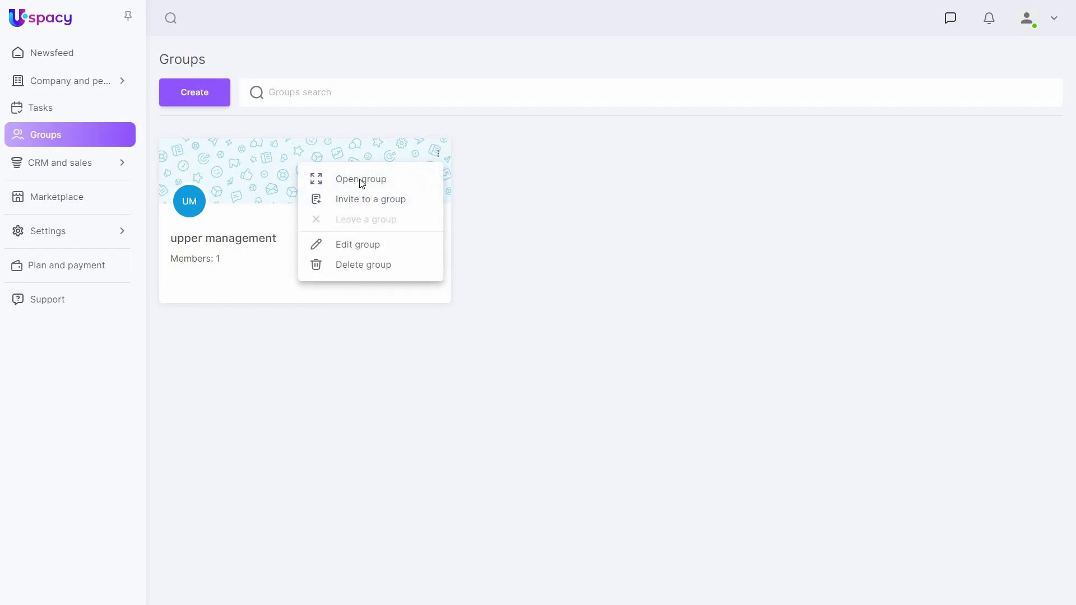
click(361, 184)
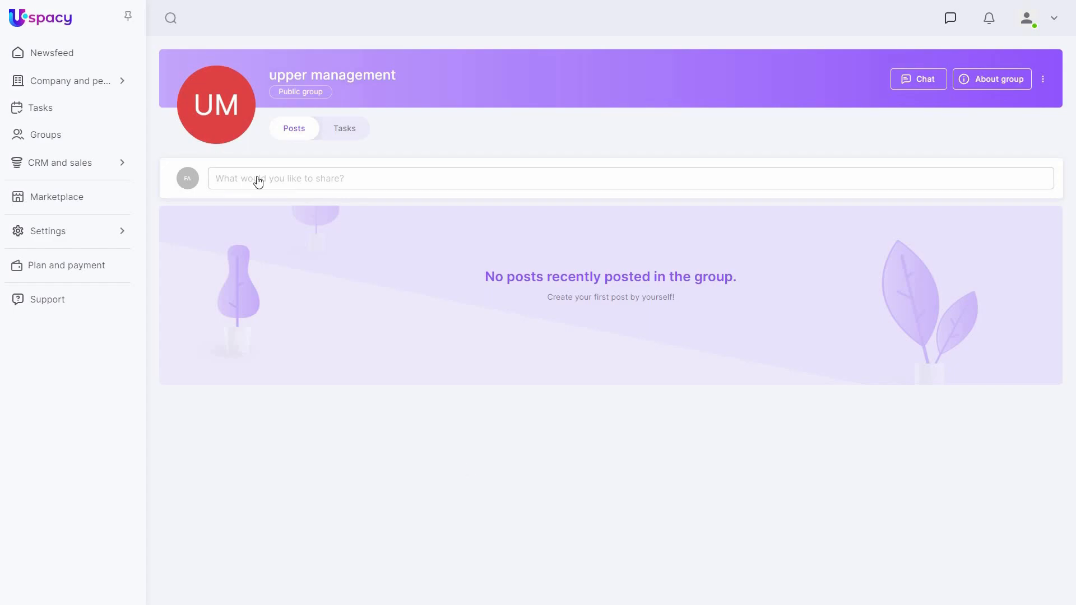
click(362, 133)
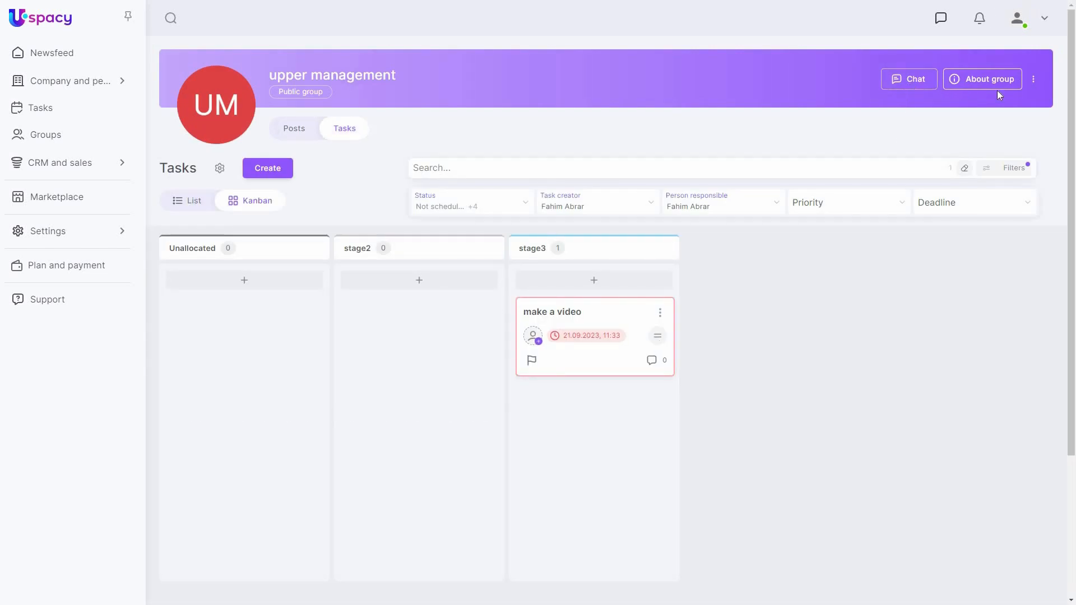
click(1033, 80)
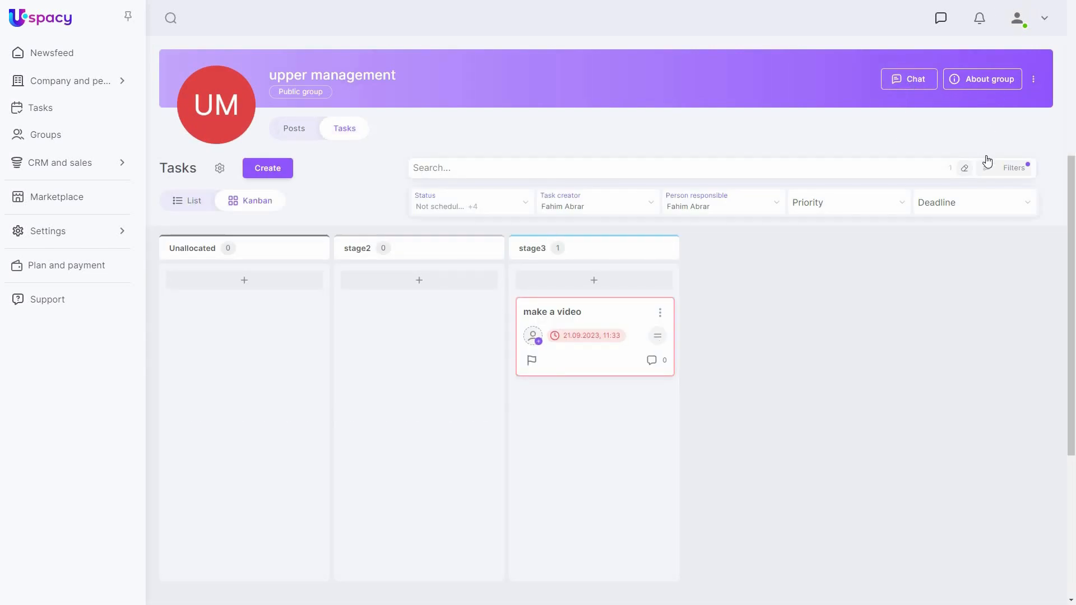
click(741, 346)
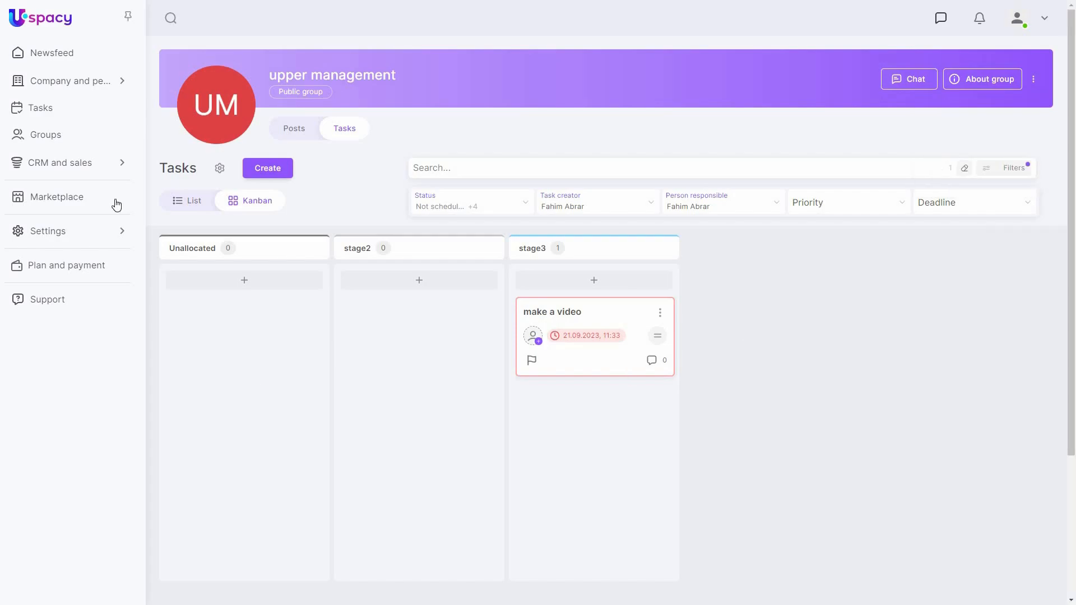
Open the CRM leads, look through the fields of the new lead form, and cancel it without saving.
click(67, 171)
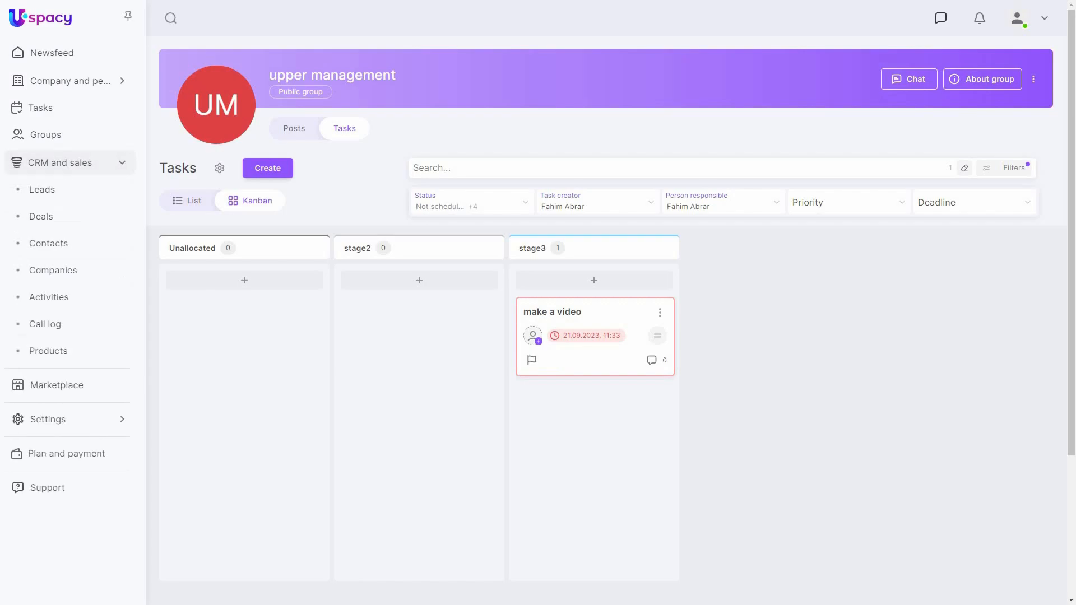
click(56, 199)
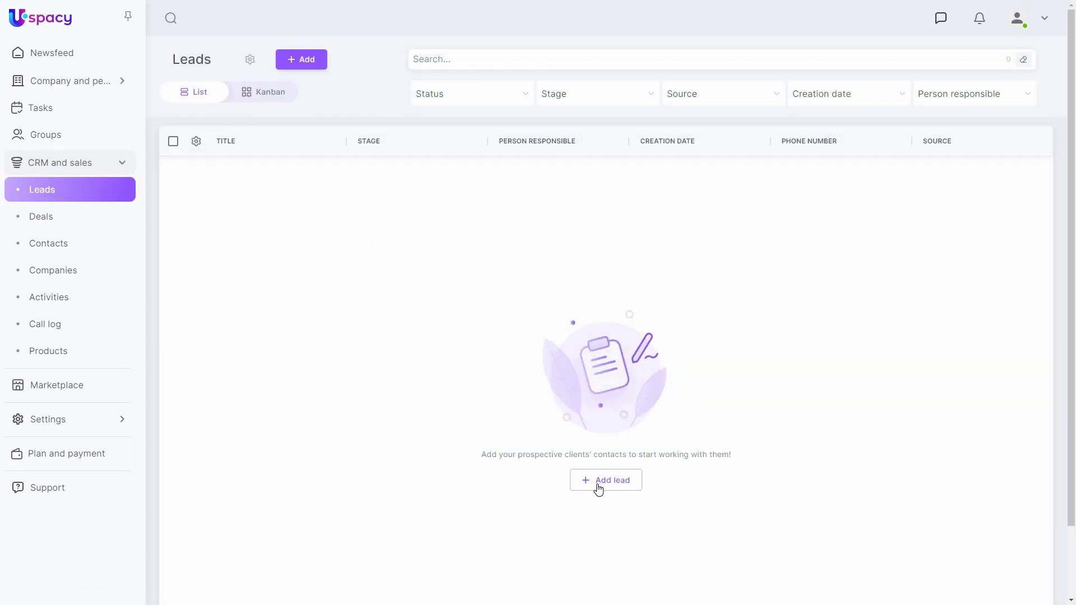
click(635, 485)
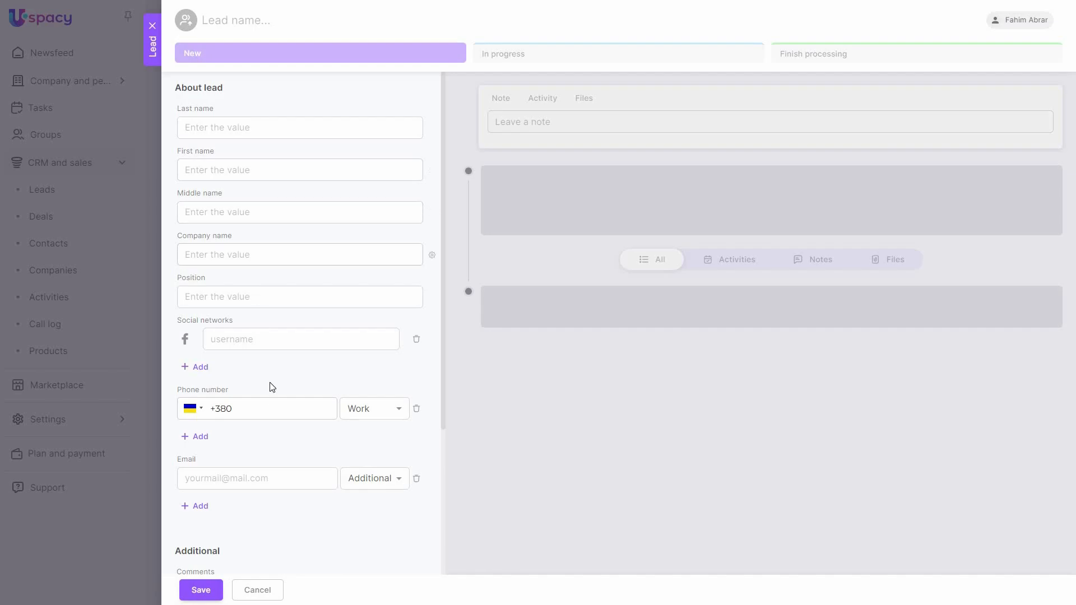
scroll(278, 555, down, 2)
scroll(266, 597, down, 2)
click(263, 597)
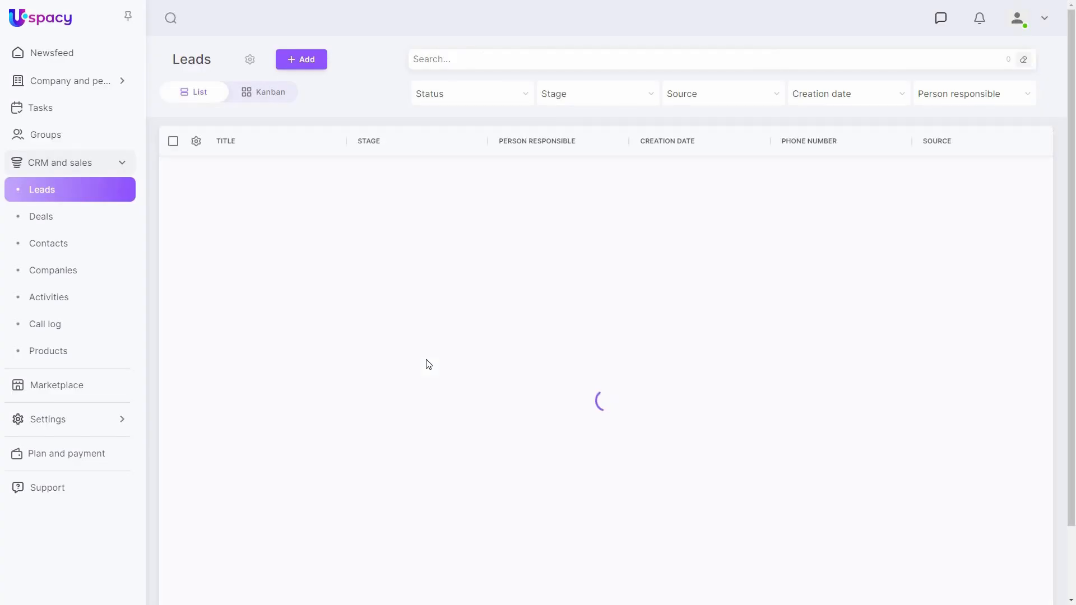
View the CRM deals as a Kanban board and look through Contacts, Companies, Activities, Call log and Products.
click(56, 222)
click(206, 92)
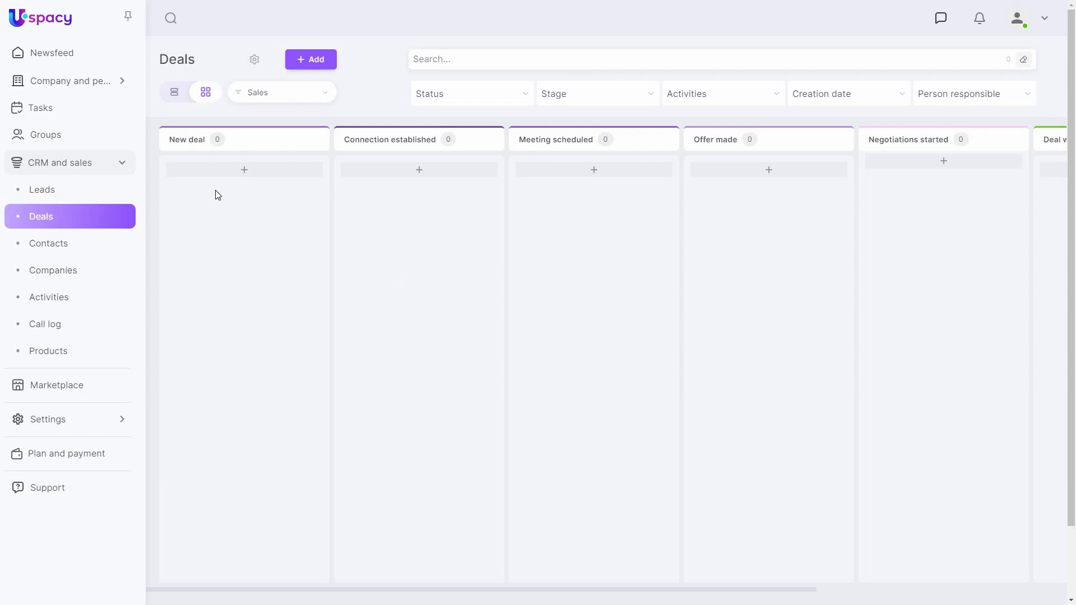
click(62, 250)
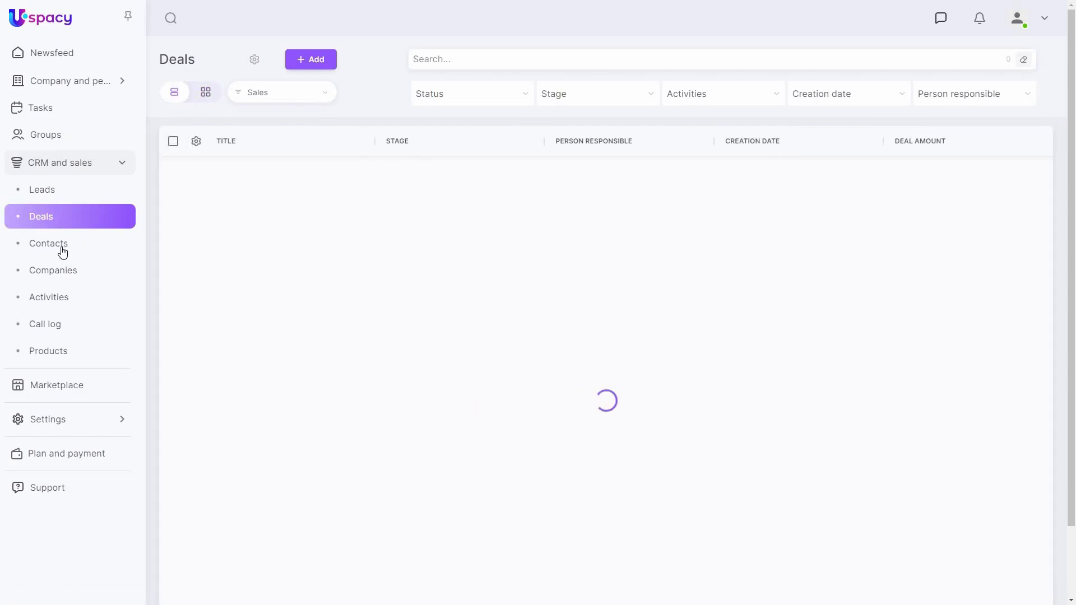
click(84, 278)
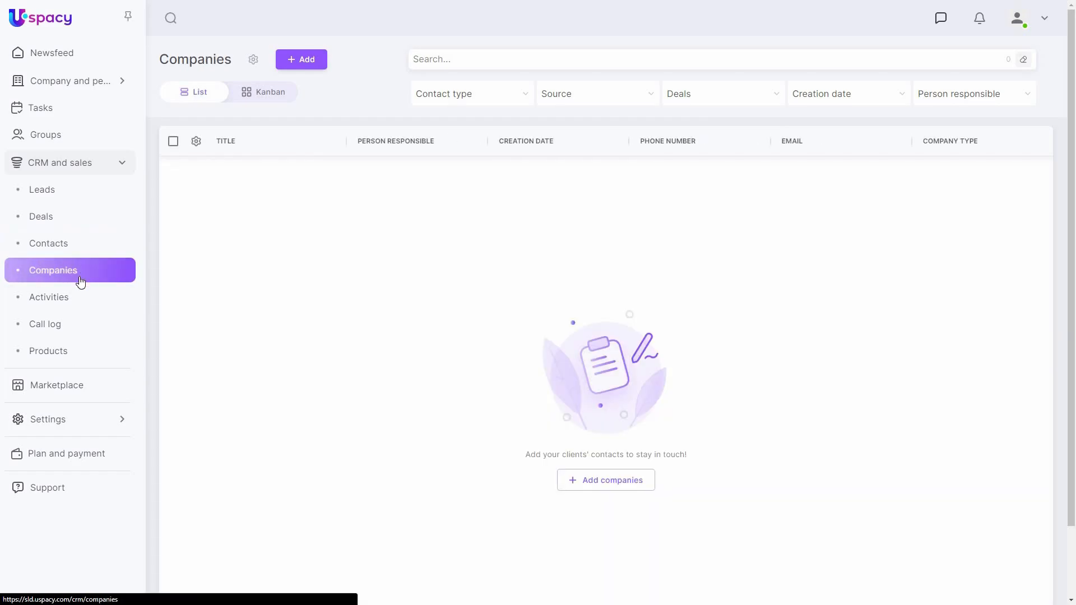
click(76, 301)
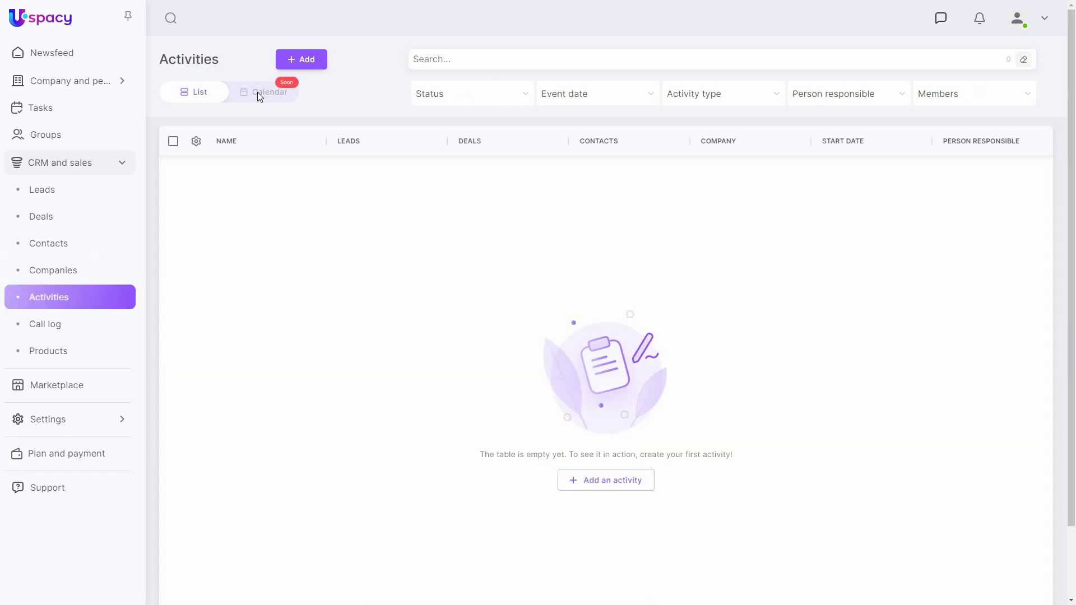
click(49, 333)
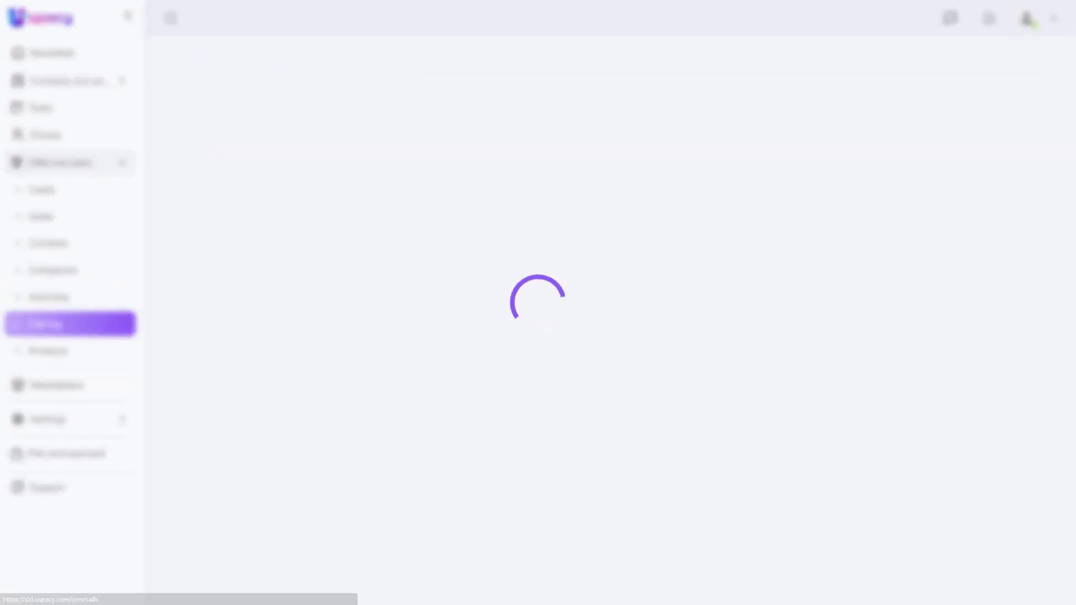
click(68, 360)
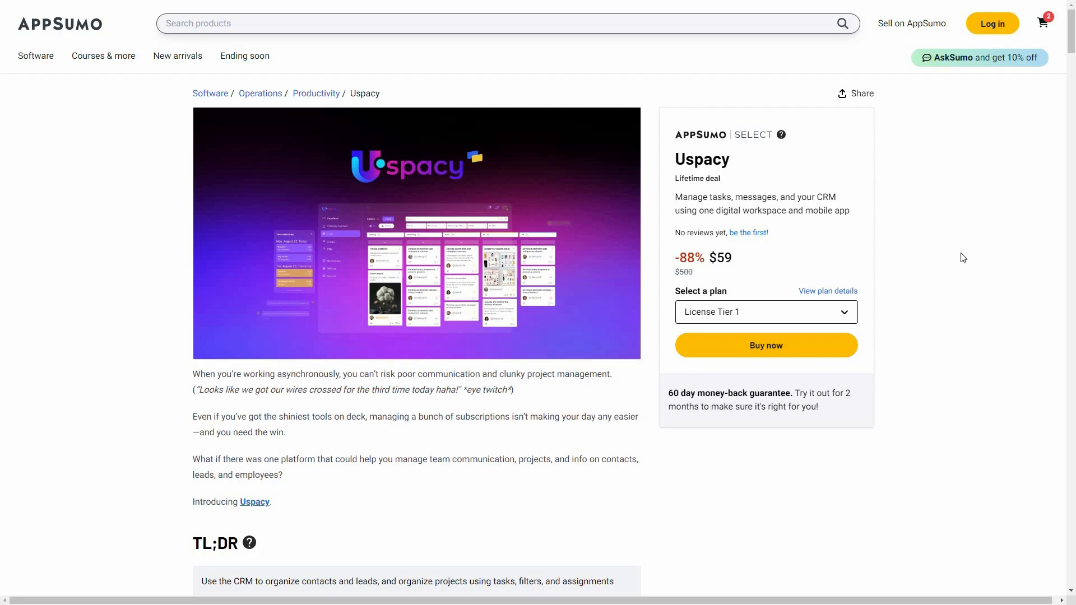
Examine the Uspacy lifetime deal page on AppSumo, from the overview to the plan features and license tier prices.
scroll(535, 459, down, 2)
scroll(534, 460, down, 13)
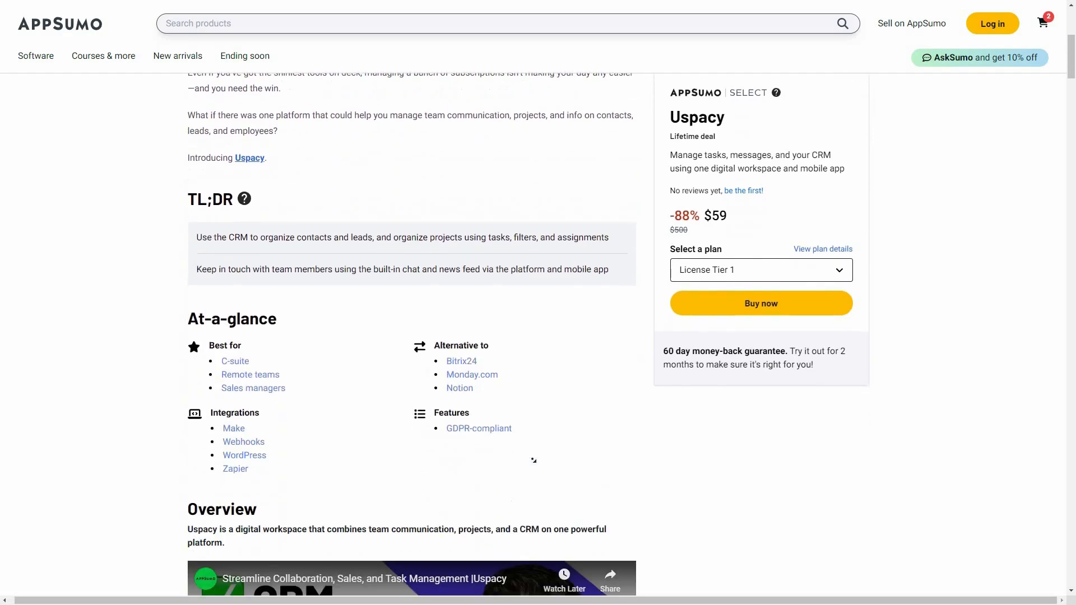
scroll(533, 461, down, 15)
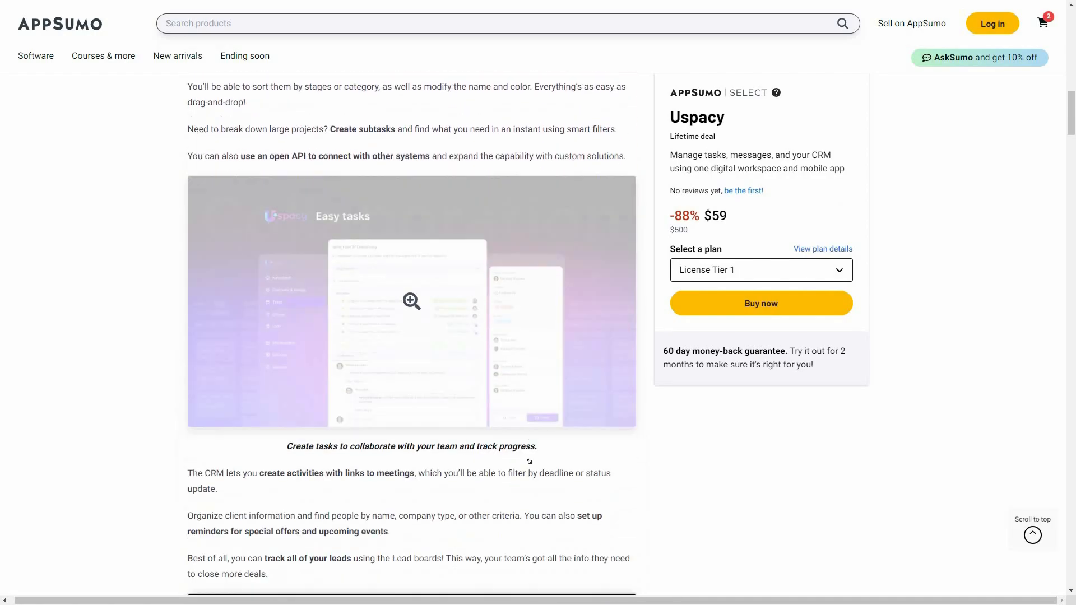
scroll(527, 463, down, 20)
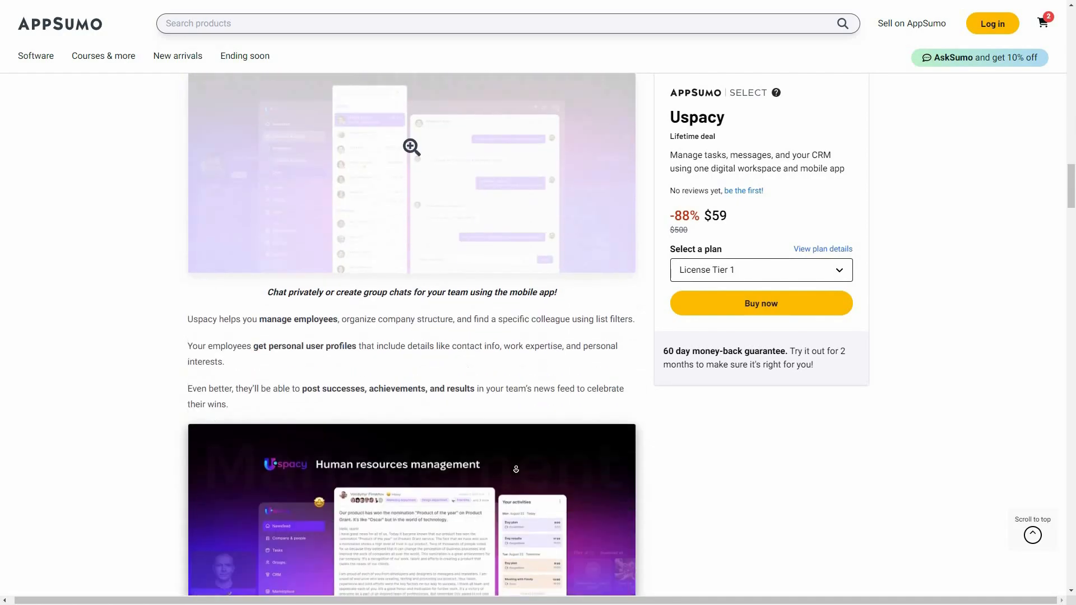
scroll(288, 380, down, 1)
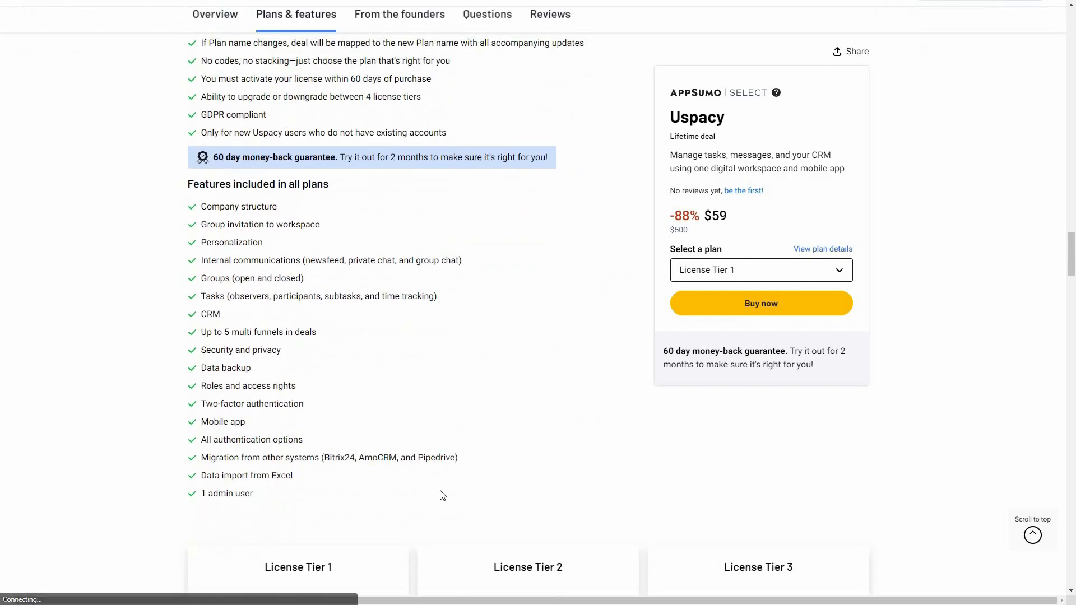
scroll(903, 447, down, 5)
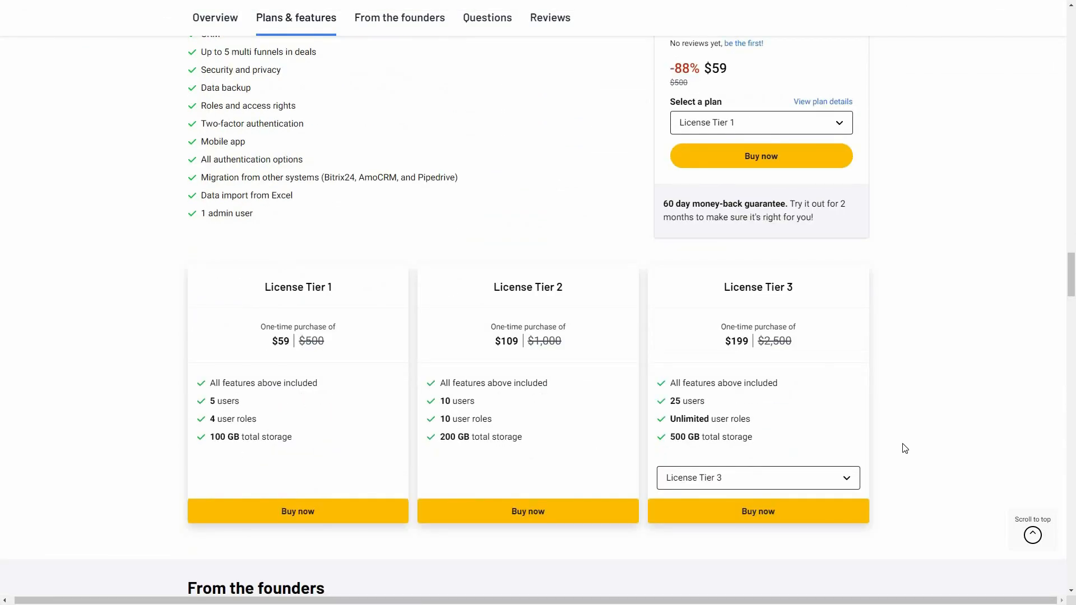
Show License Tier 4 in the third plan card and review the deal terms and product overview again.
click(706, 478)
key(Down)
key(Return)
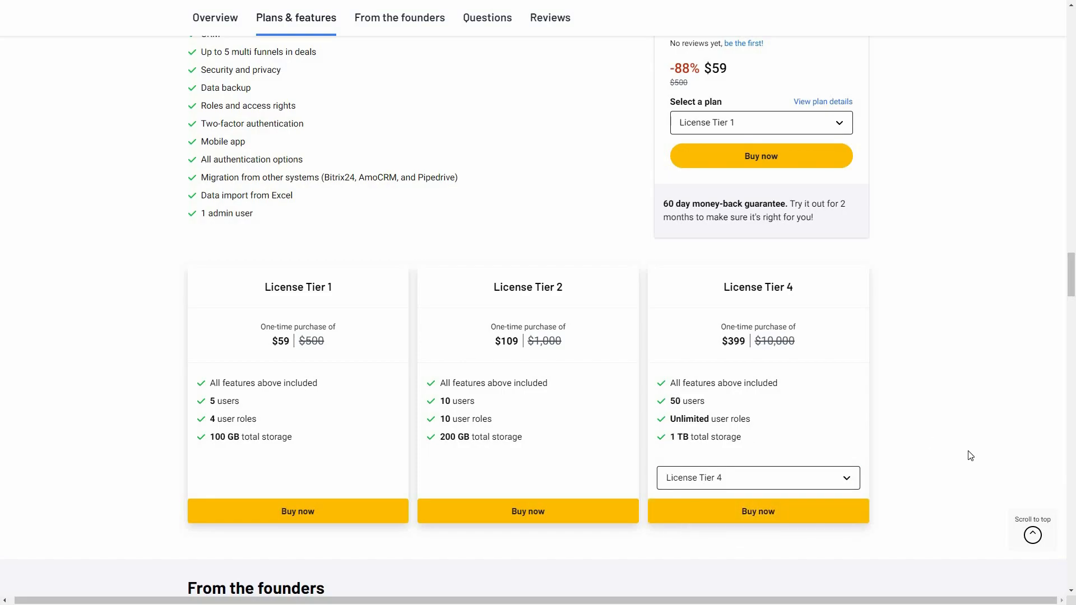
scroll(932, 344, up, 2)
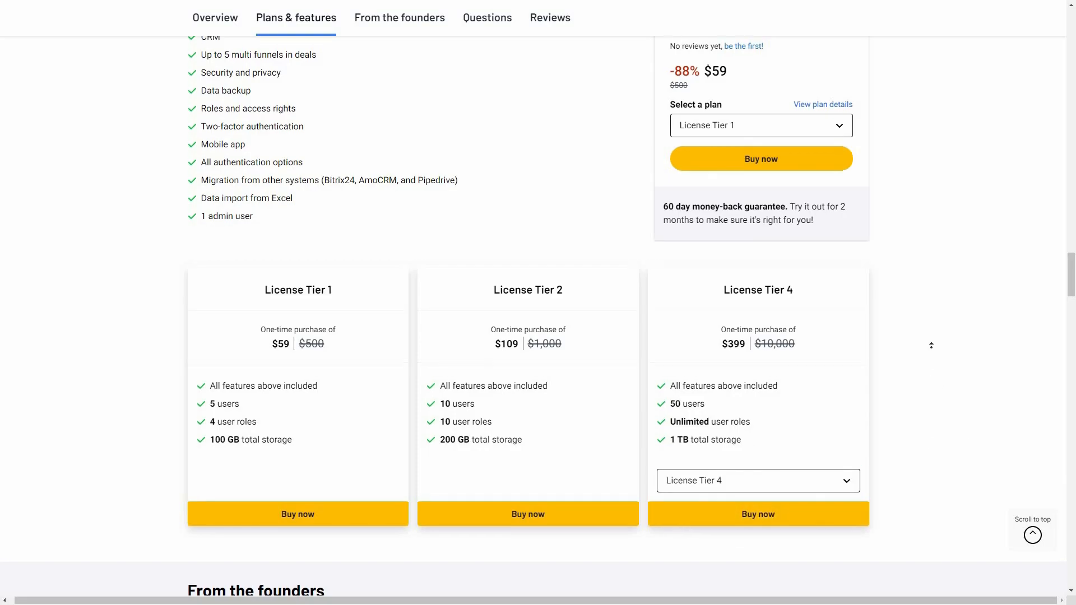
scroll(932, 346, up, 7)
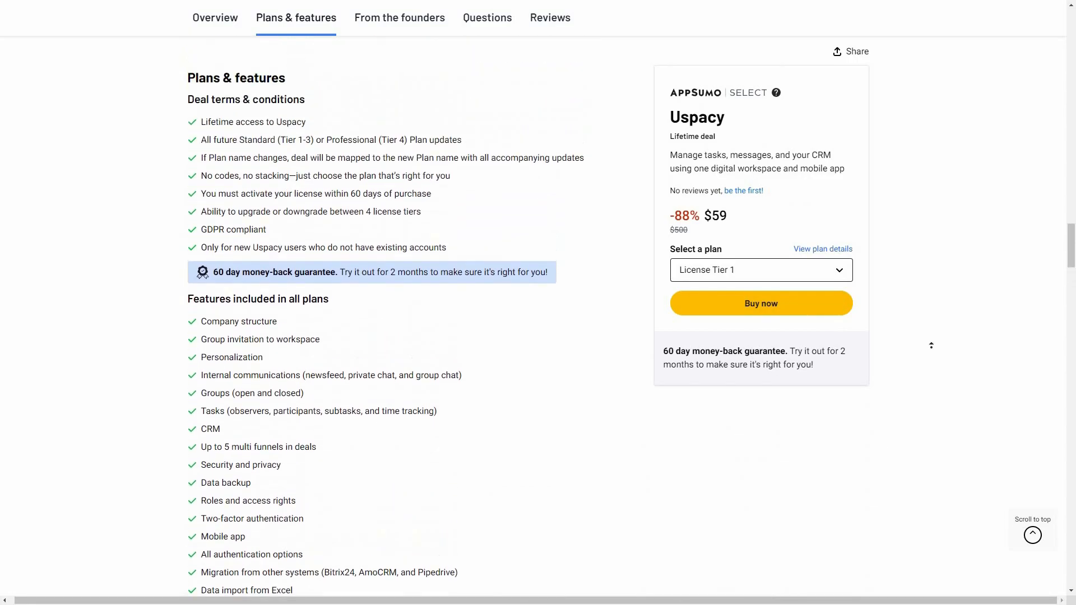
scroll(932, 345, up, 7)
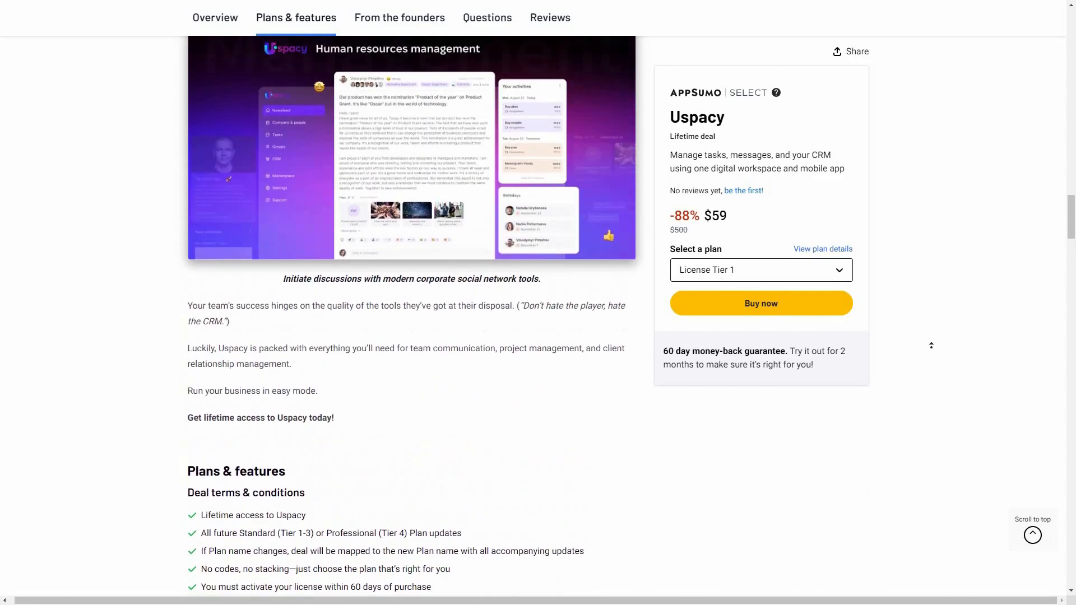
scroll(932, 346, up, 7)
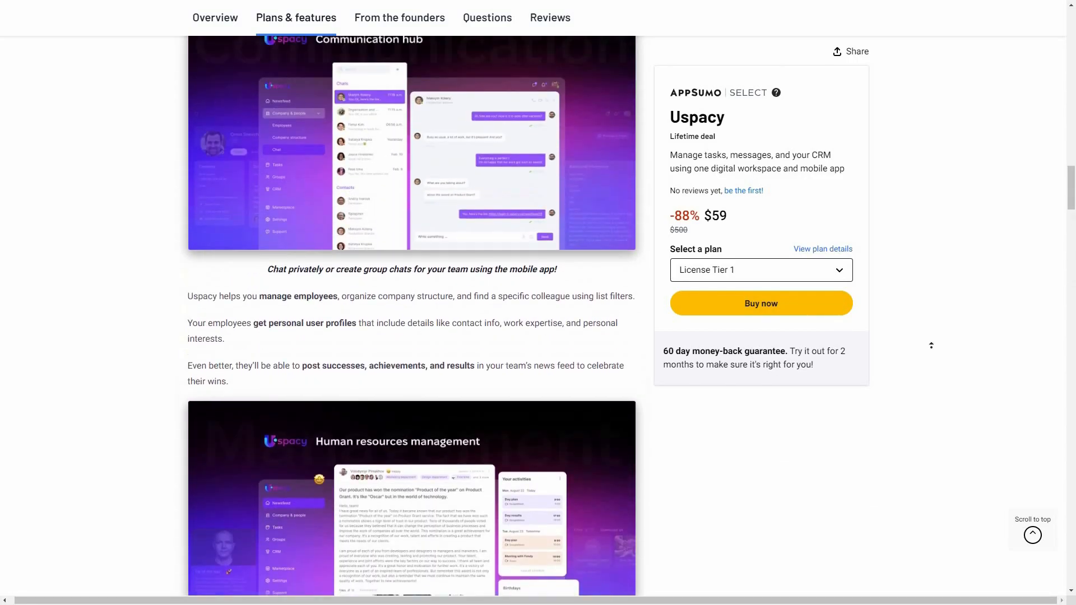